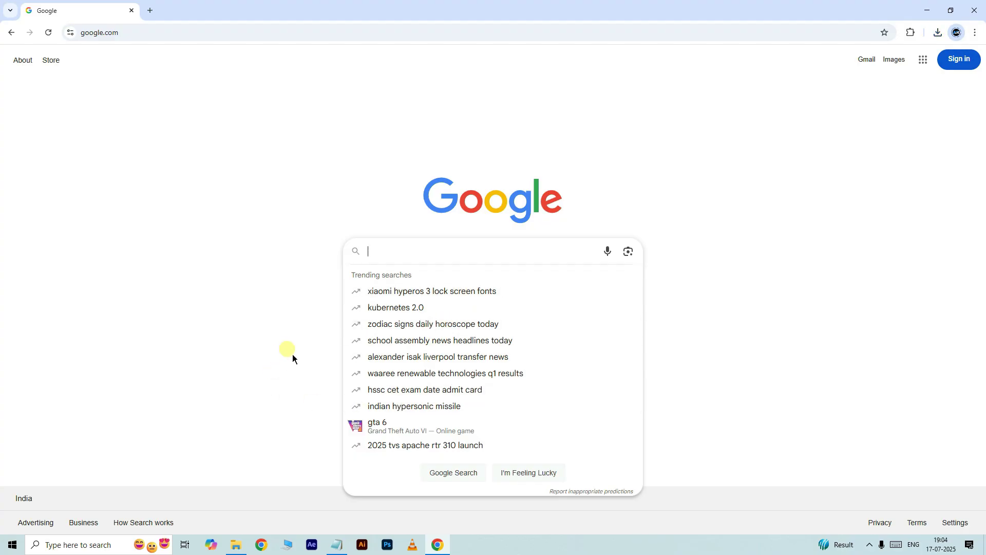
Step: Search Google for "cutout pro" and open the official Cutout.Pro website from the results
type("cuto")
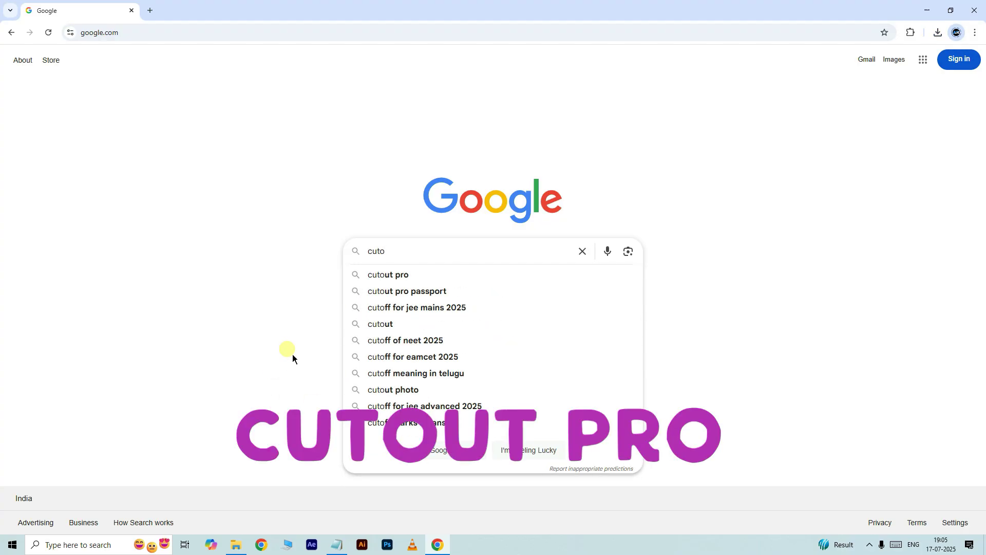
key("Down")
key("Return")
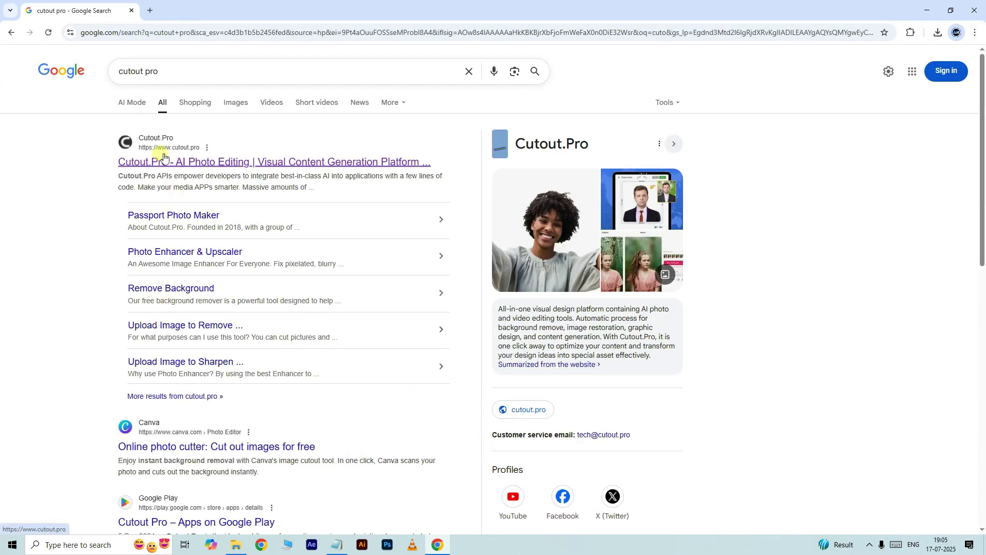
left_click(159, 158)
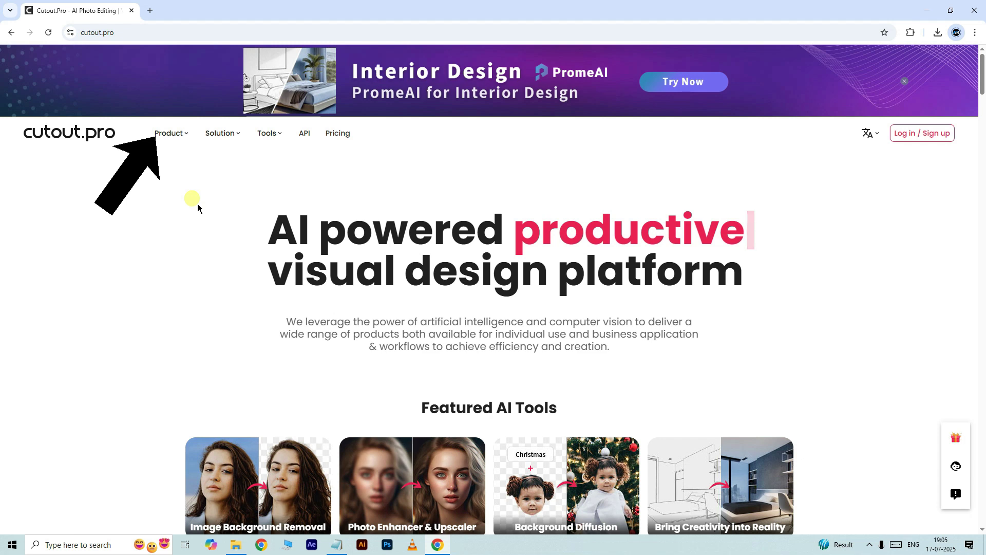
Step: Open the Passport Photo Maker product and upload MAN.png from the PASSPORT SIZE PHOTO WITH AI folder
mouse_move(186, 142)
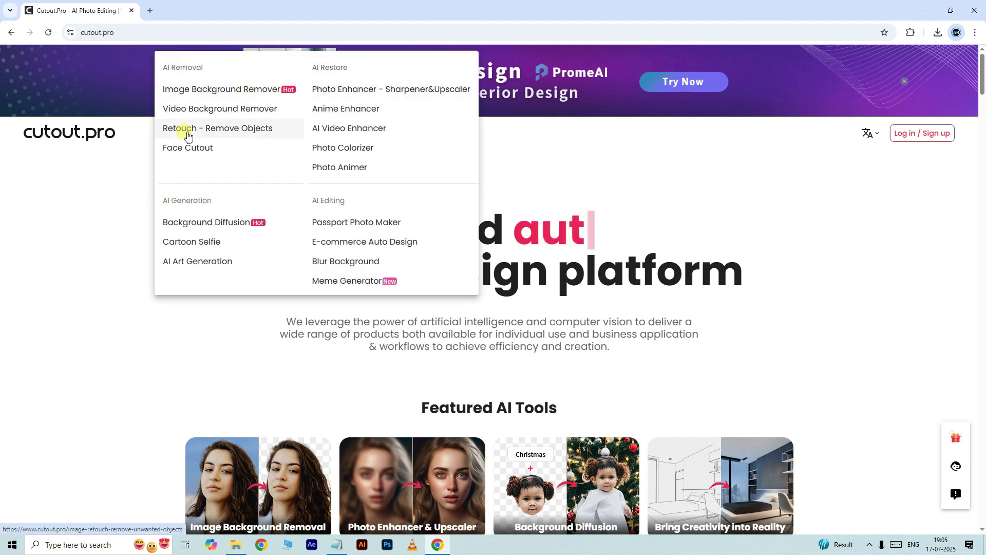
left_click(361, 227)
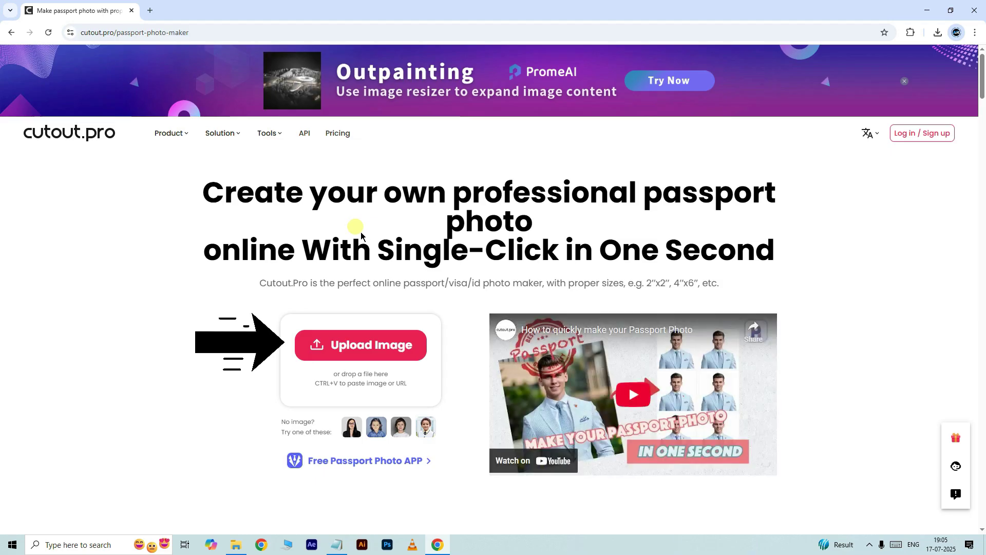
left_click(365, 345)
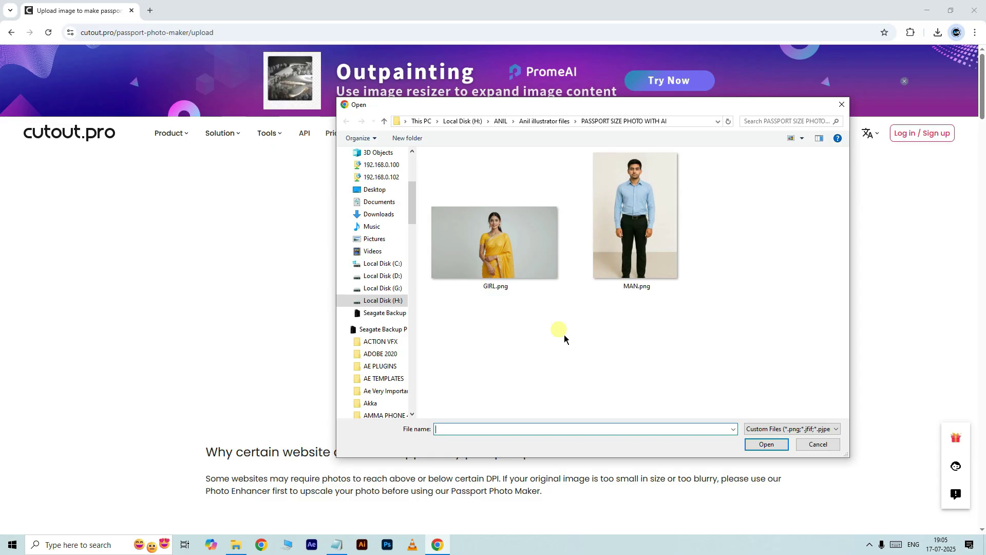
left_click(631, 273)
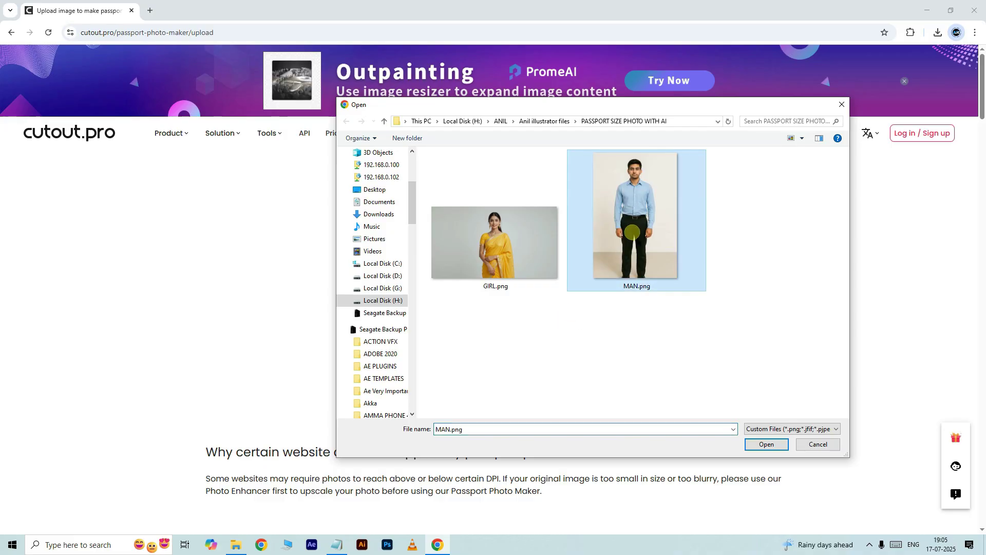
left_click(771, 451)
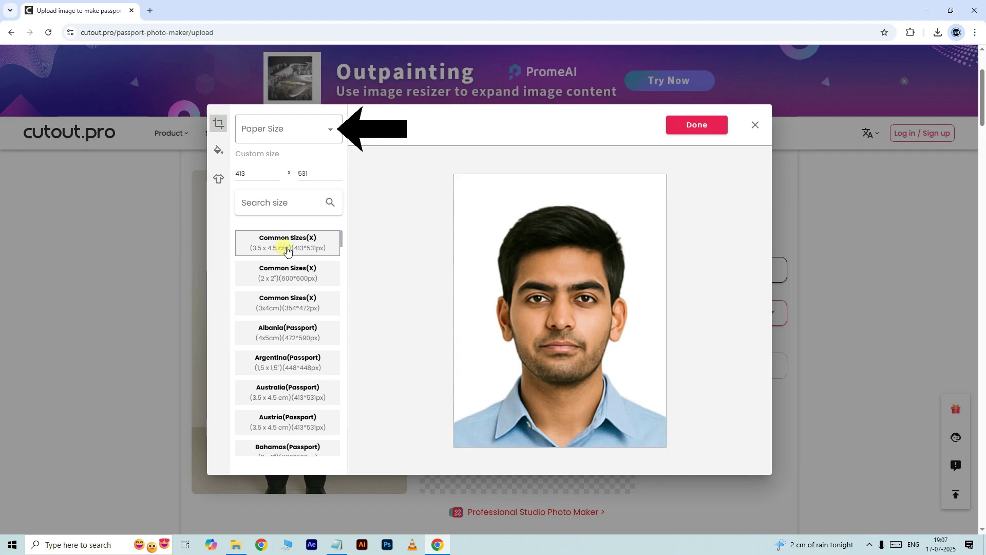
Step: Set the paper size to 6 x 4 inch (4R) for the passport photo sheet and finish the edit
left_click(287, 131)
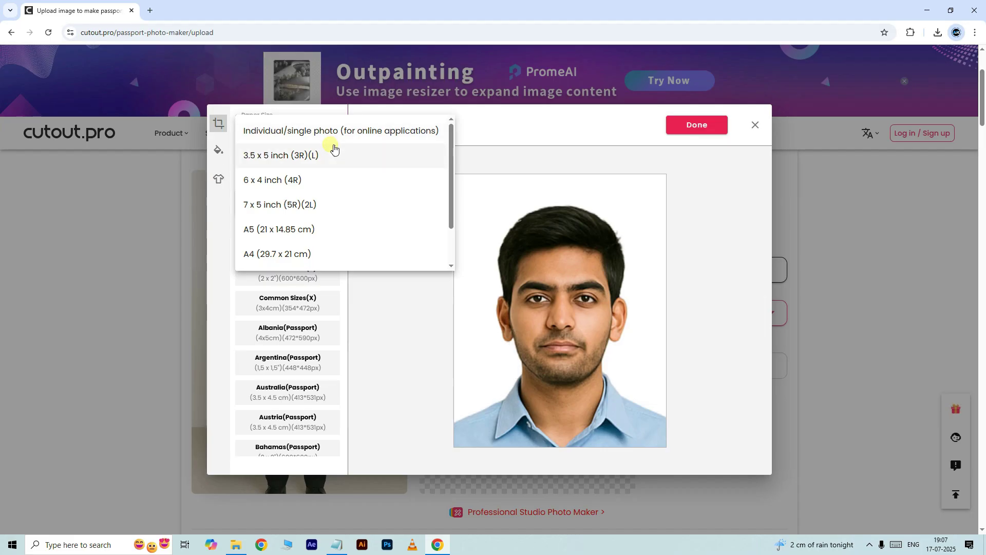
left_click(293, 181)
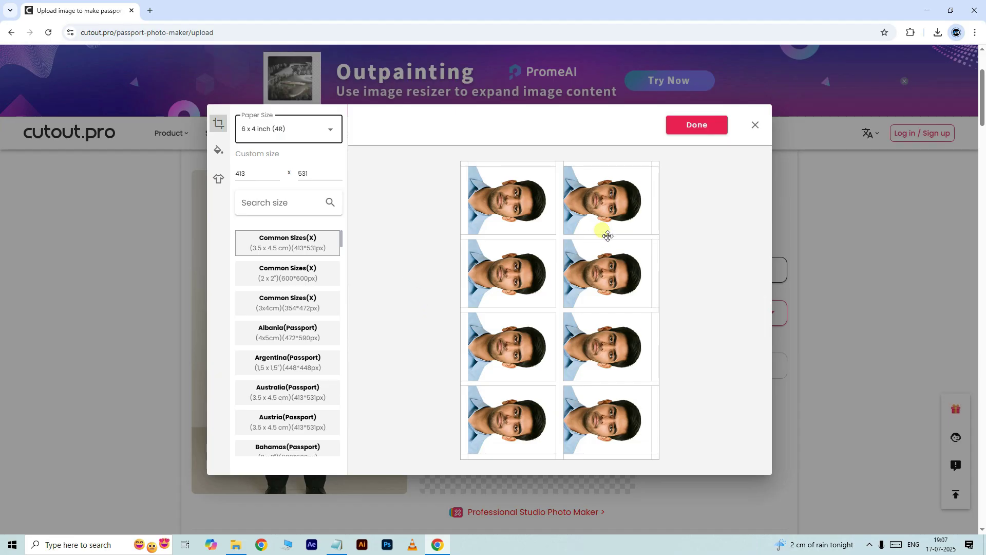
left_click(698, 126)
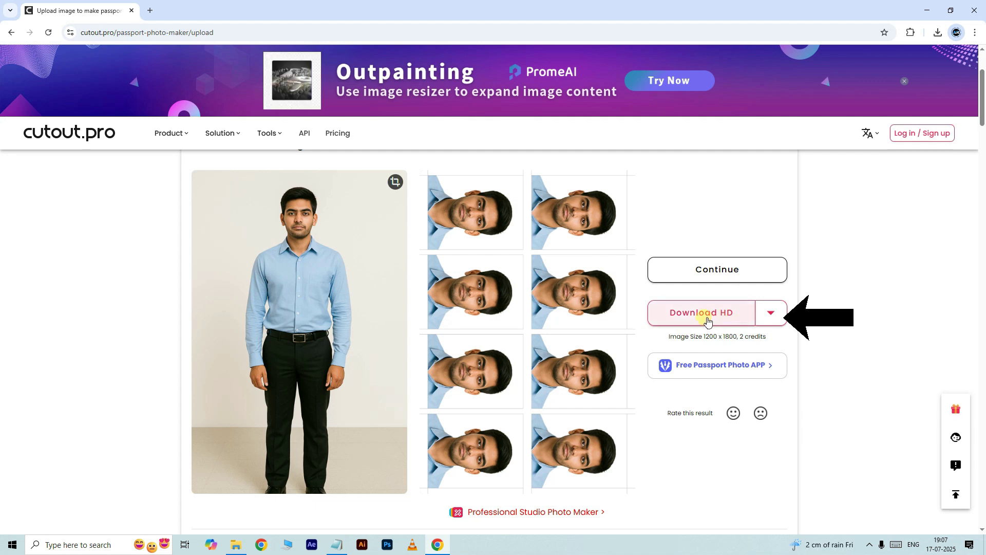
Step: Request the HD photo sheet as PNG and sign in through Google, choosing the account and entering its password
left_click(778, 314)
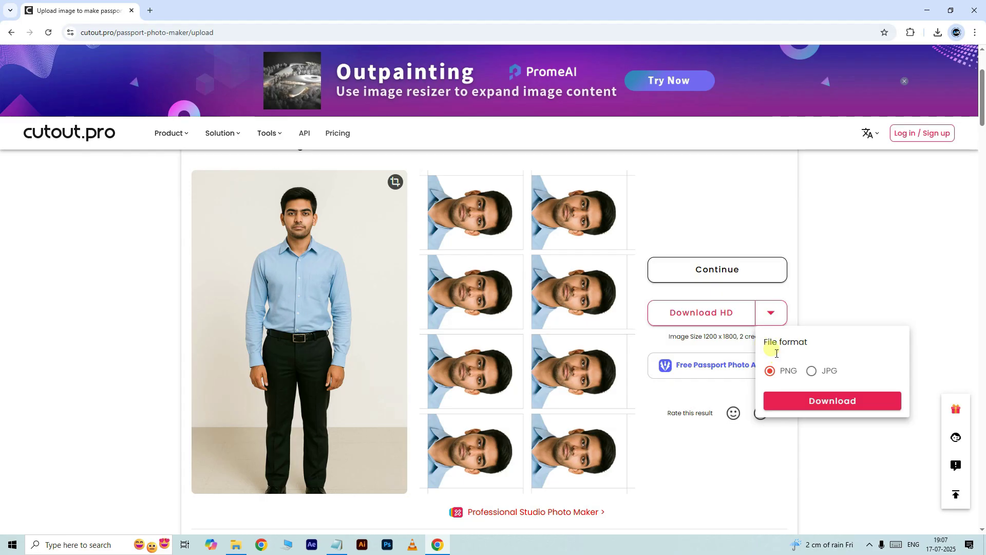
left_click(834, 406)
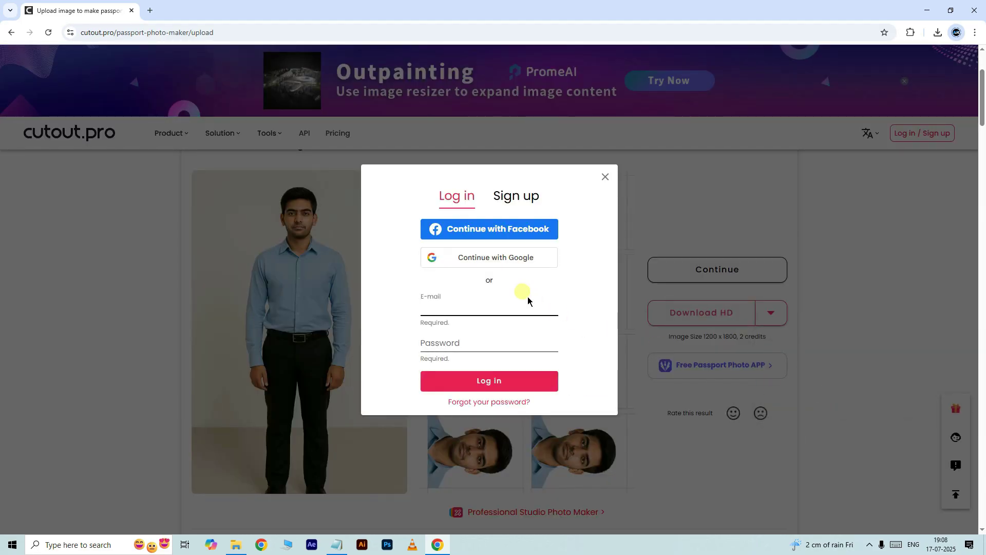
left_click(511, 258)
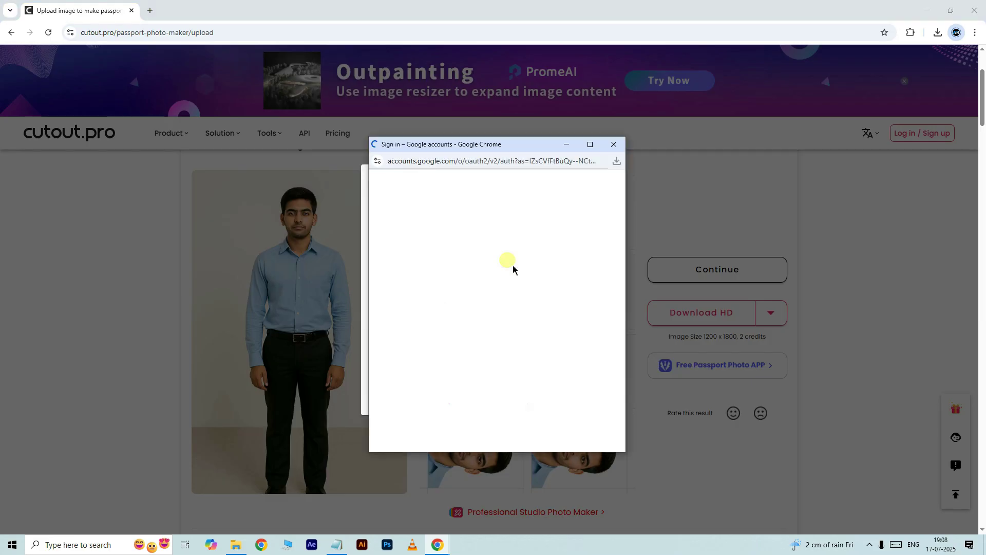
left_click(469, 400)
type("•••••••••••••")
left_click(592, 388)
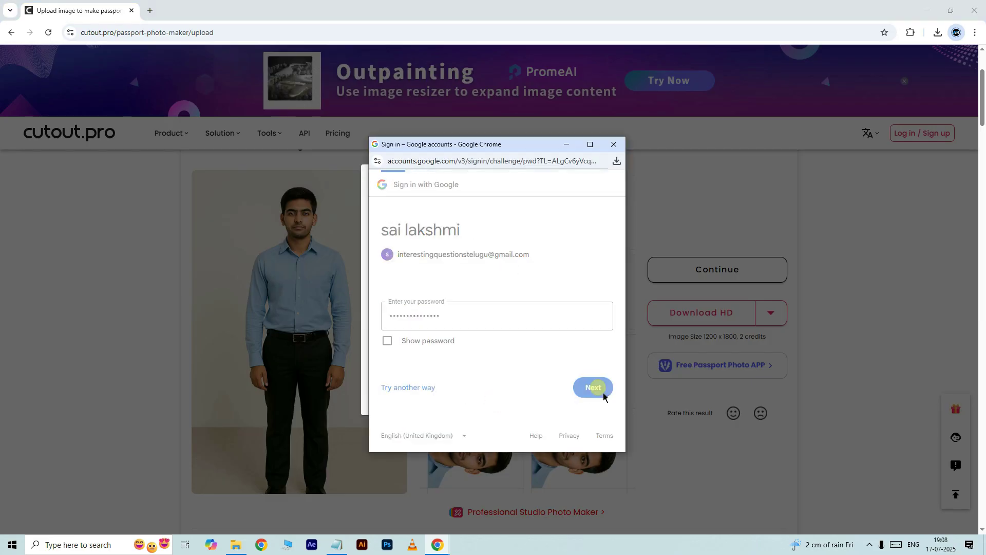
left_click(564, 376)
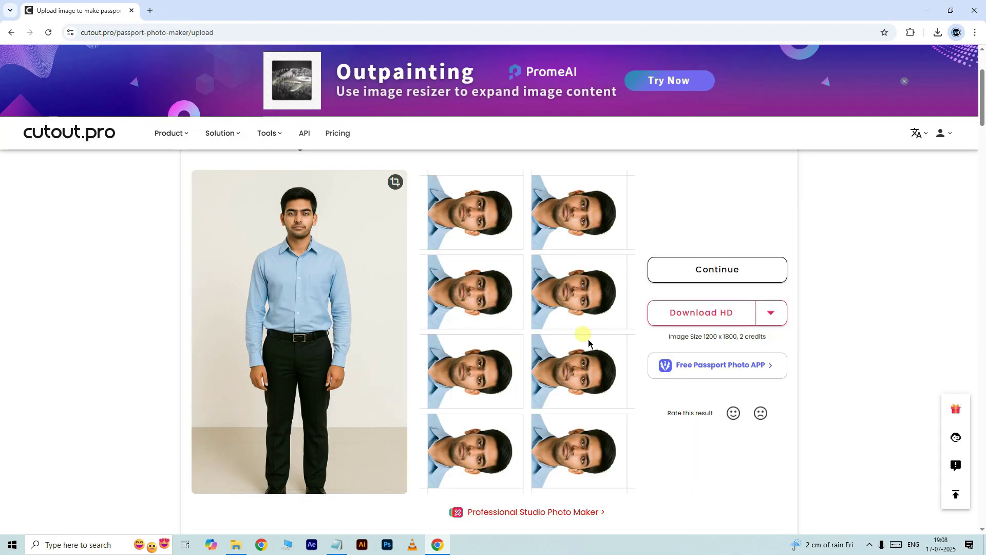
Step: Download the HD passport photo sheet in PNG format and open the downloaded file
left_click(776, 316)
left_click(825, 400)
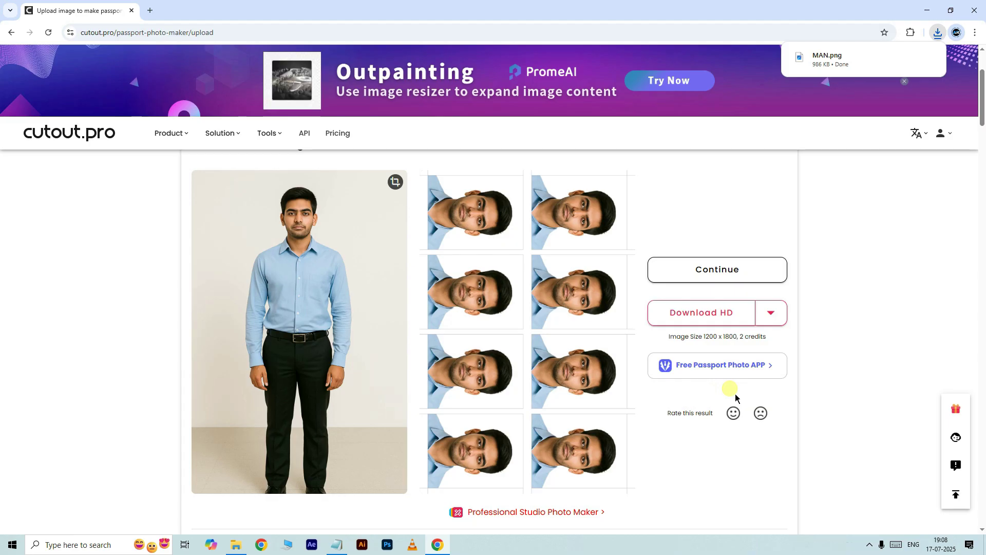
left_click(831, 66)
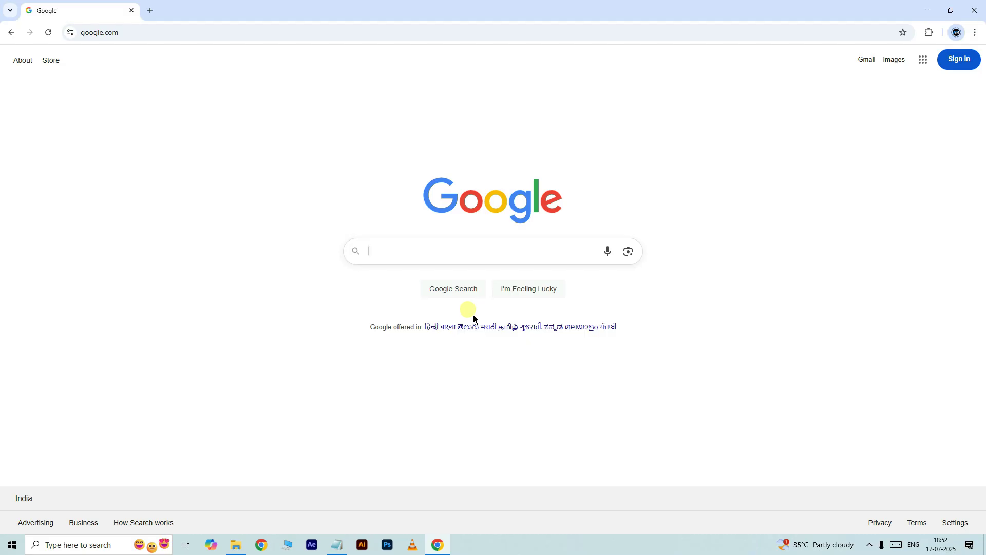
Step: Go to the chatgpt.com website in the browser
left_click(165, 35)
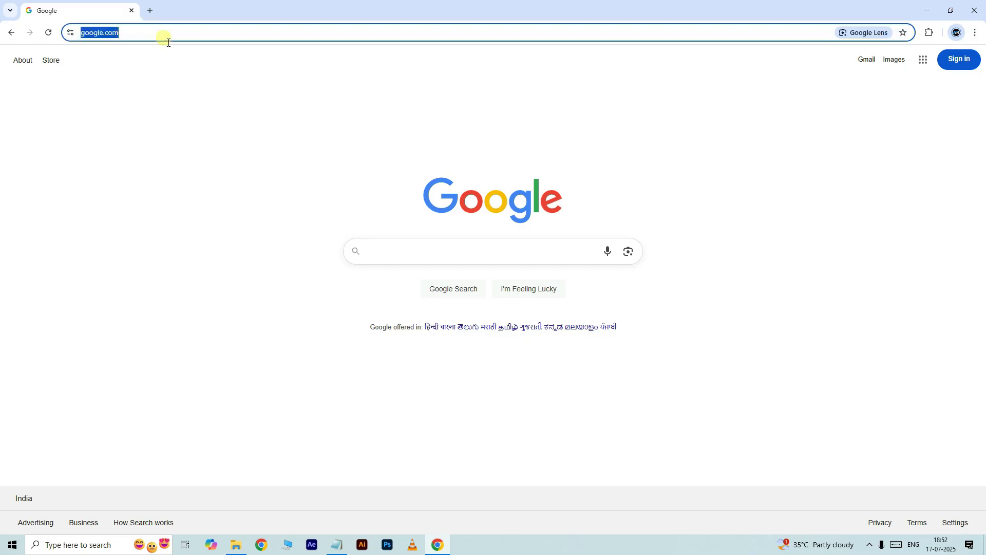
type("chat")
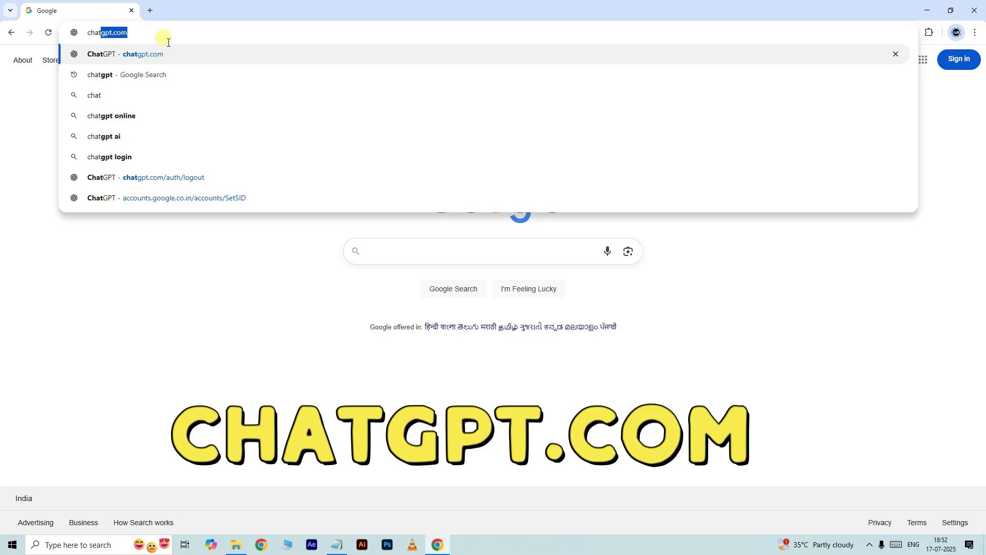
key("Return")
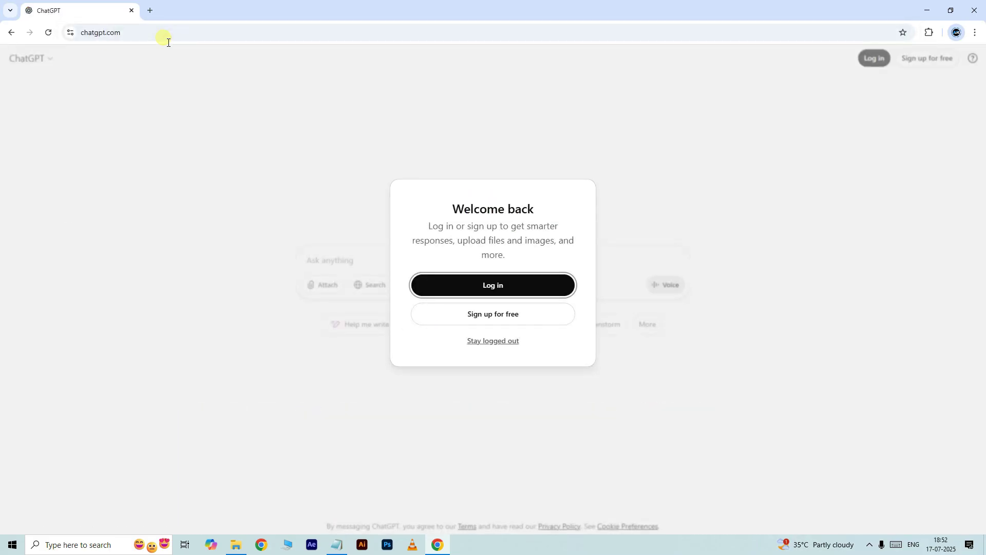
Step: Log in to ChatGPT with the Google account, entering the account password
left_click(502, 288)
left_click(480, 325)
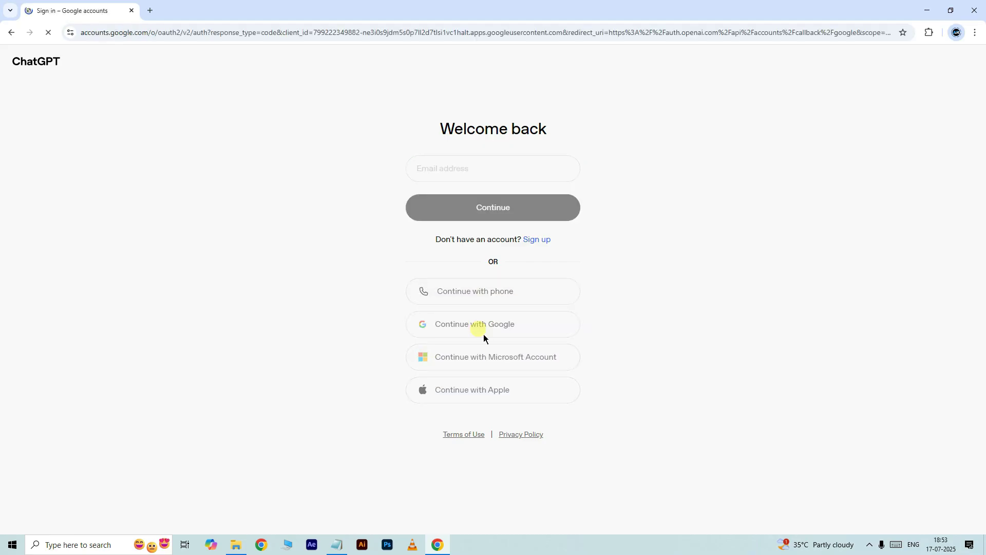
left_click(530, 261)
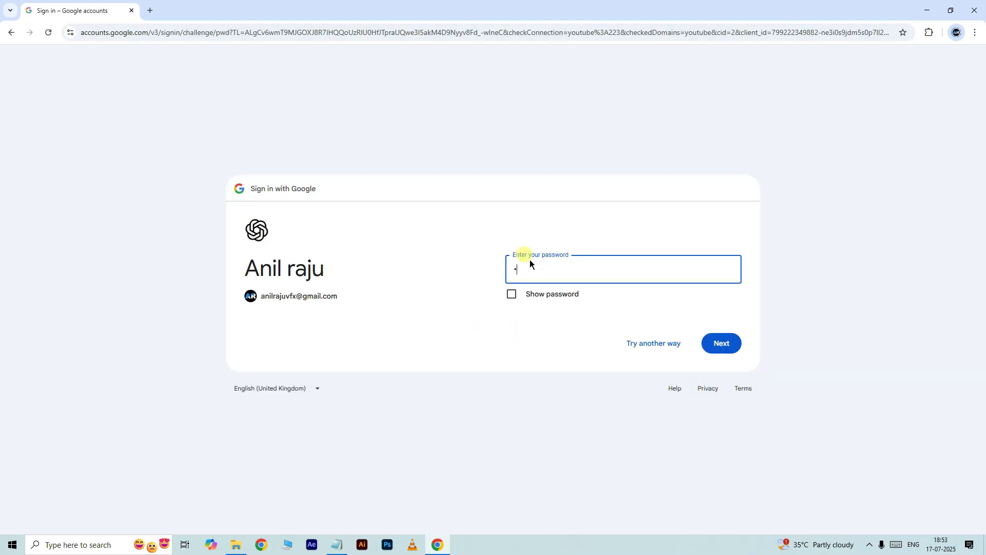
key("Return")
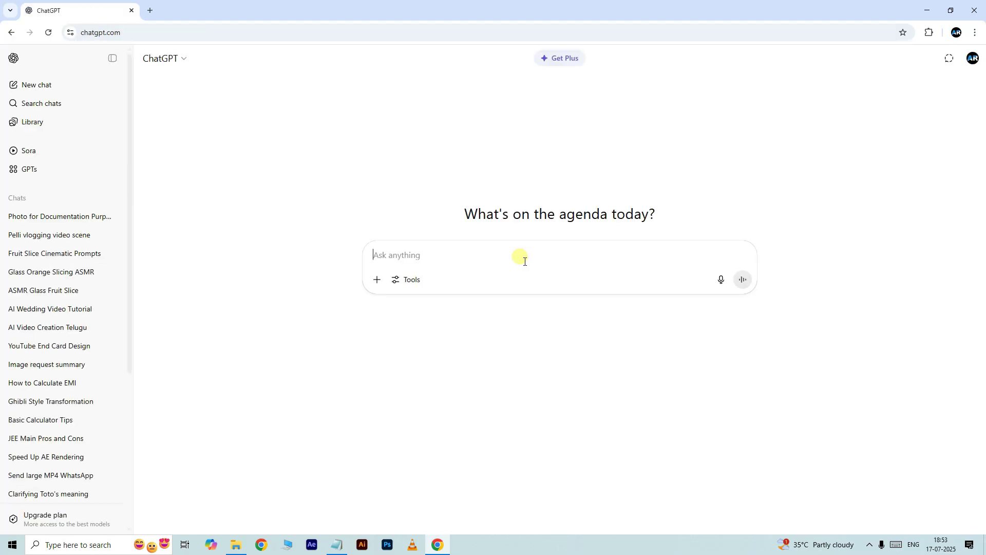
Step: Attach the photo MAN.png from the PASSPORT SIZE PHOTO WITH AI folder to the new chat message
left_click(379, 284)
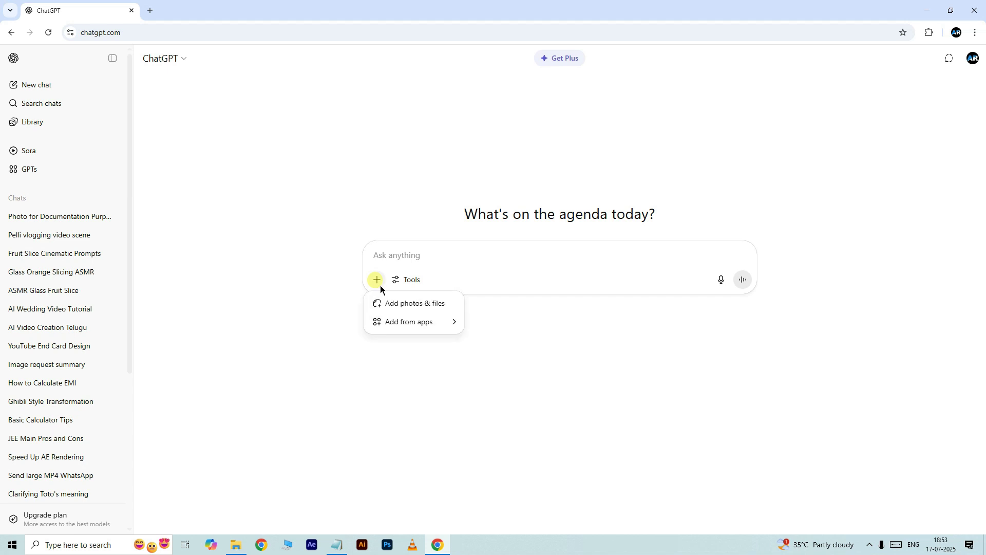
left_click(414, 306)
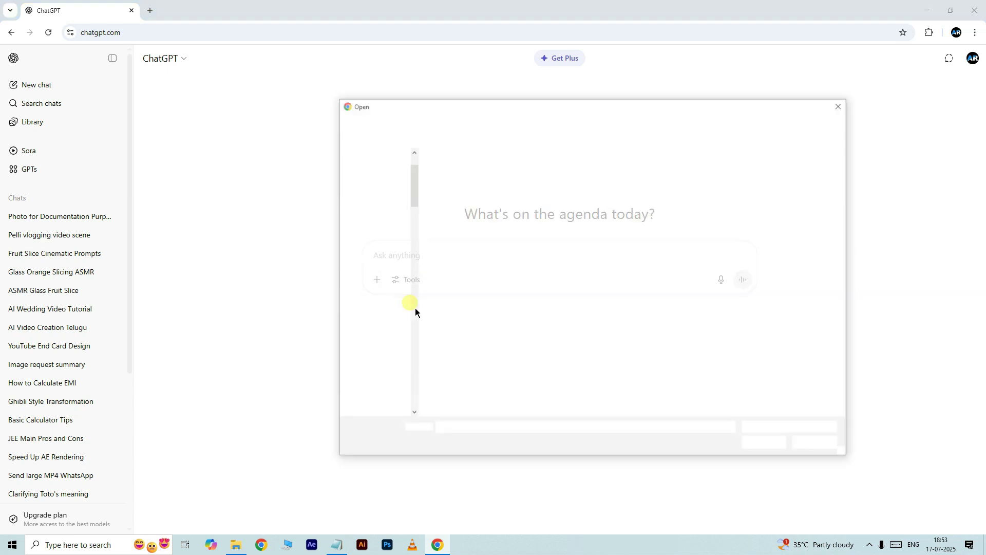
left_click(638, 243)
left_click(637, 212)
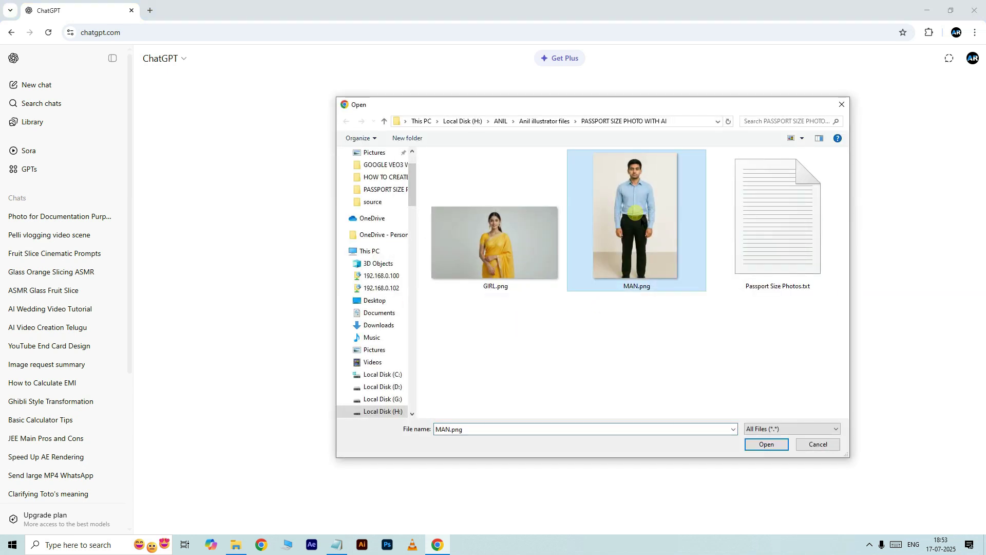
left_click(767, 445)
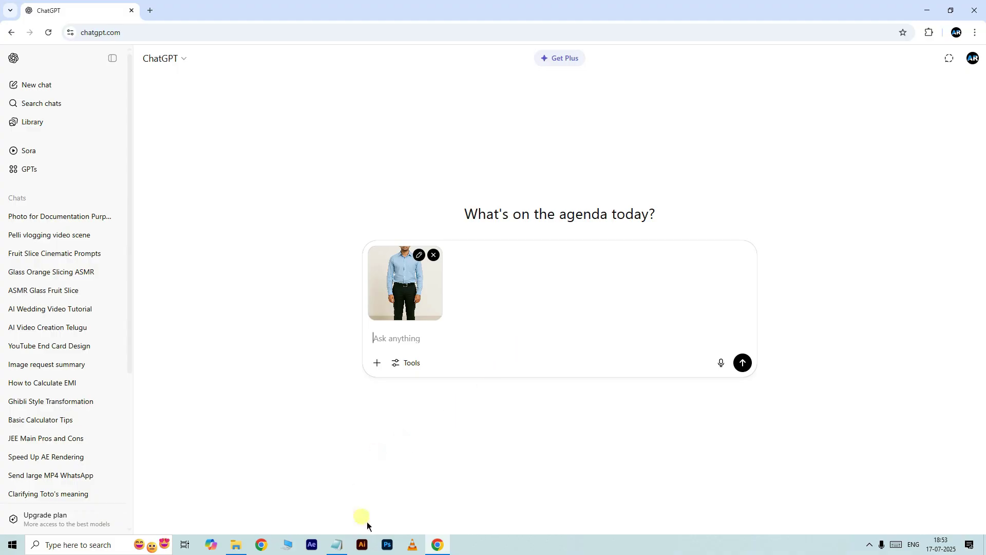
Step: Switch to Notepad and copy the first prompt, for a 2 x 2 inch photo with dark grey background, from Passport Size Photos.txt
left_click(337, 544)
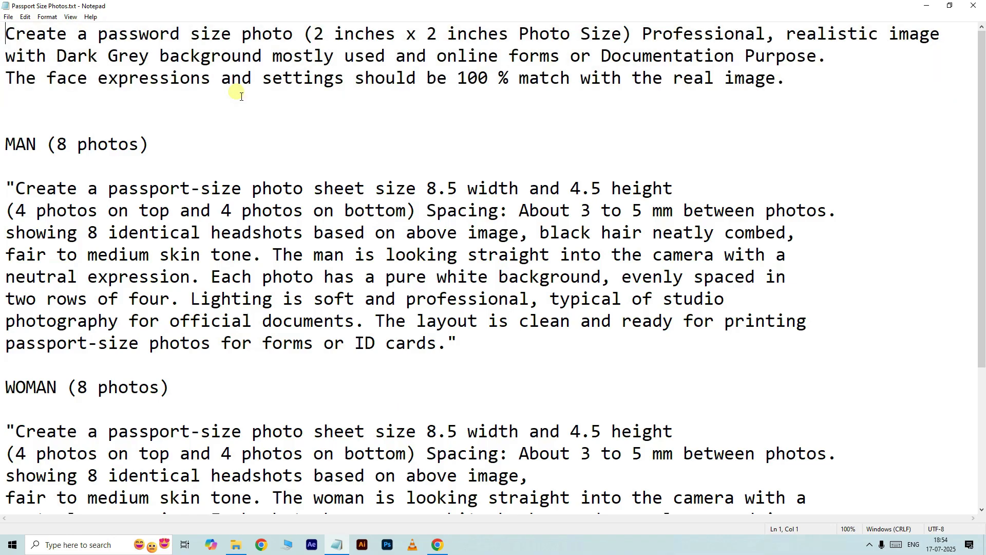
left_click_drag(6, 34, 794, 80)
right_click(399, 71)
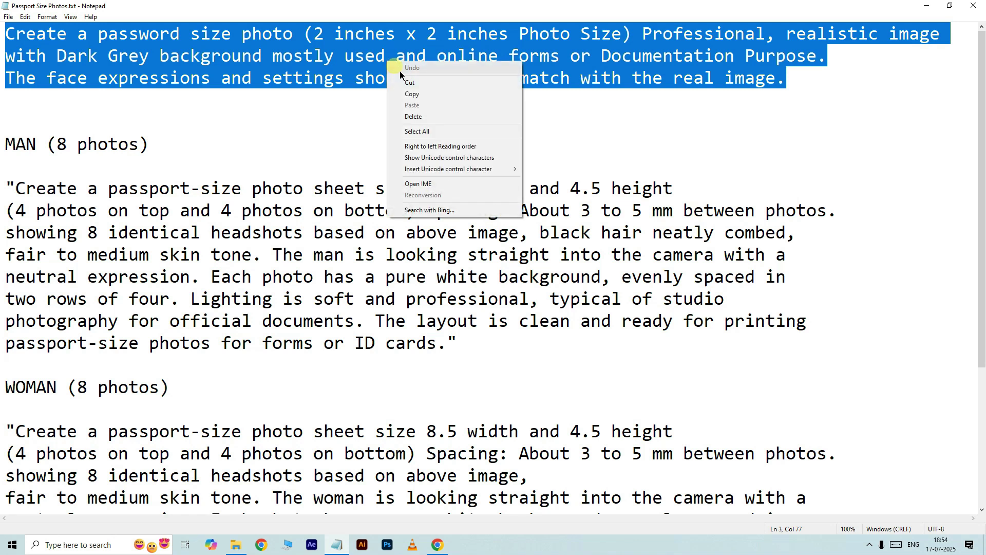
left_click(411, 95)
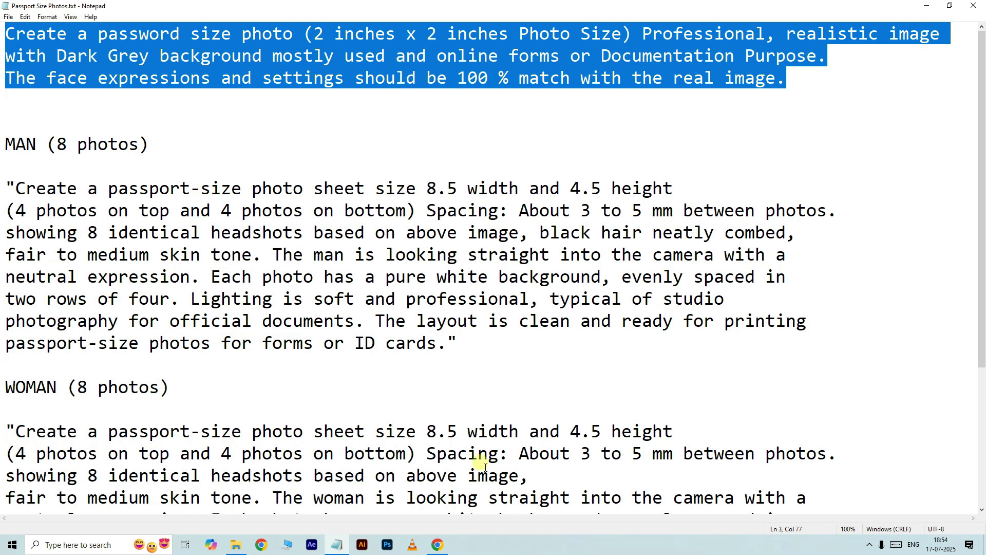
Step: Switch back to ChatGPT in Chrome, paste the copied prompt beneath the attached photo and send the request
left_click(438, 545)
right_click(416, 336)
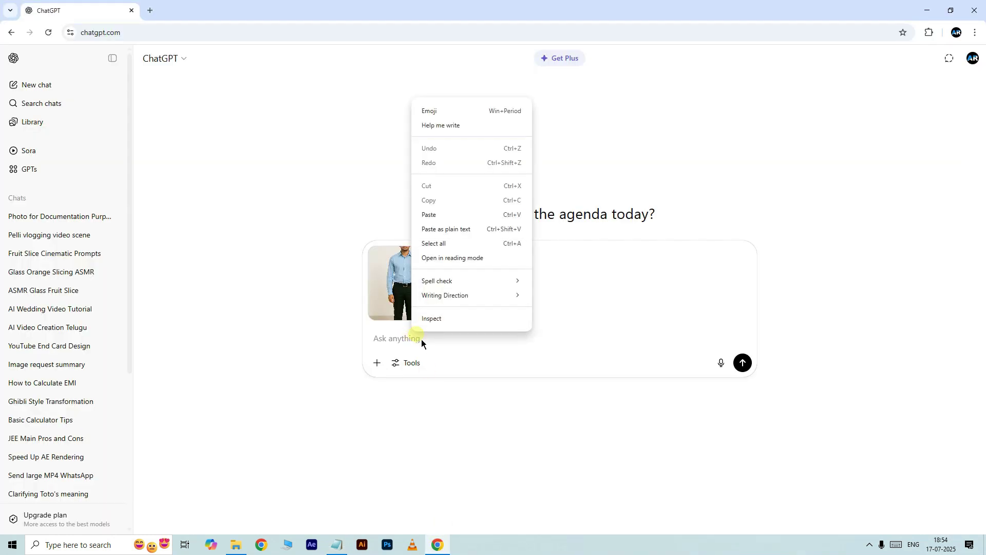
left_click(444, 216)
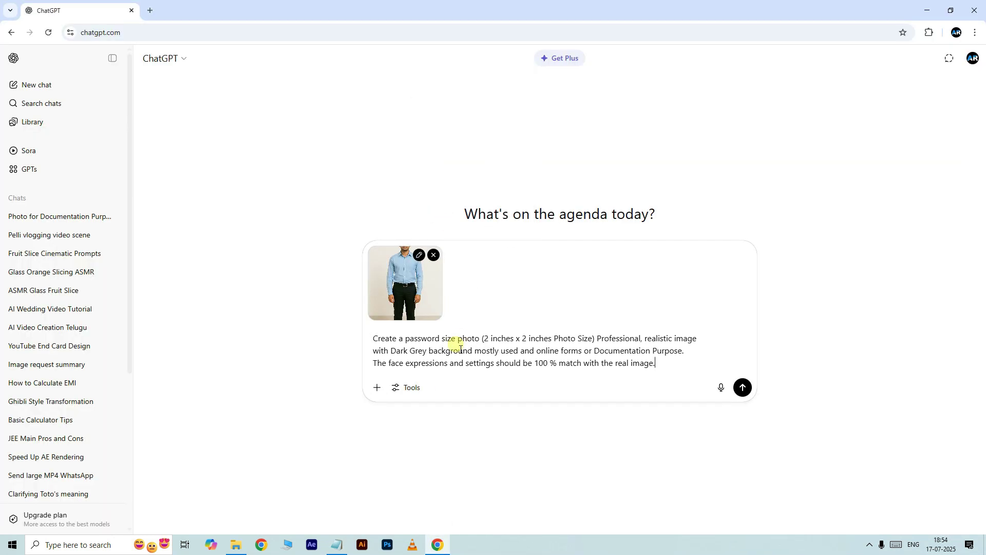
left_click(743, 388)
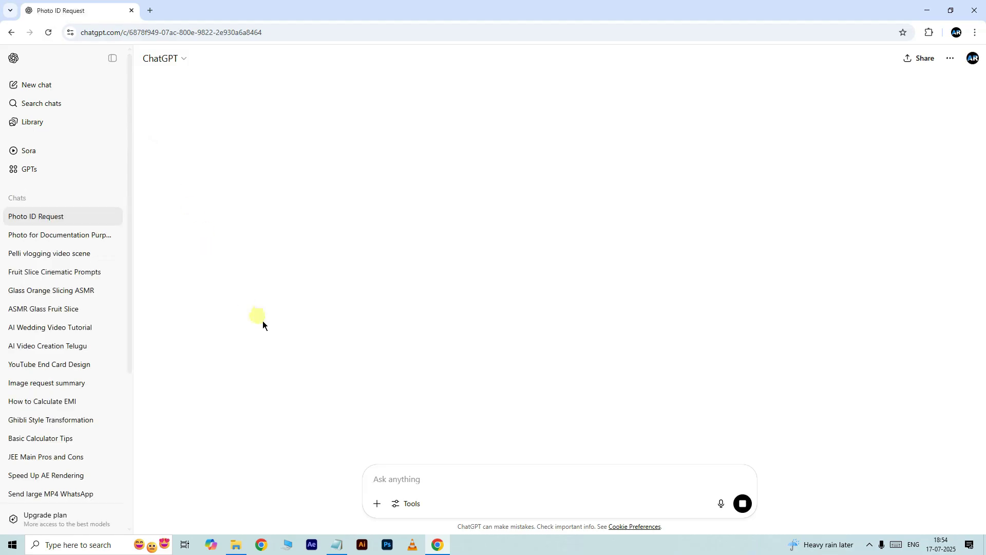
scroll(514, 329, "down", 5)
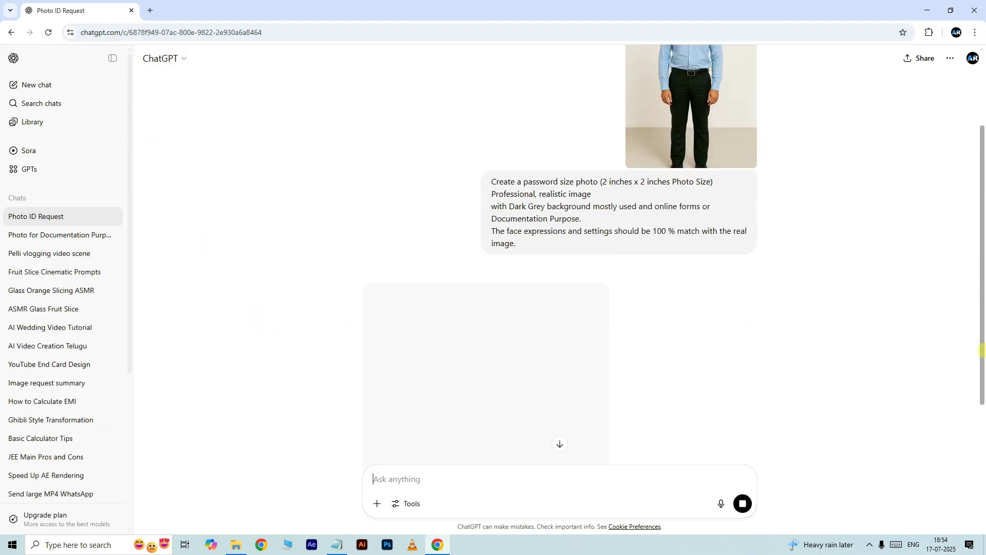
Step: Reload the ChatGPT conversation and view the photo generated from the man's portrait
left_click(49, 32)
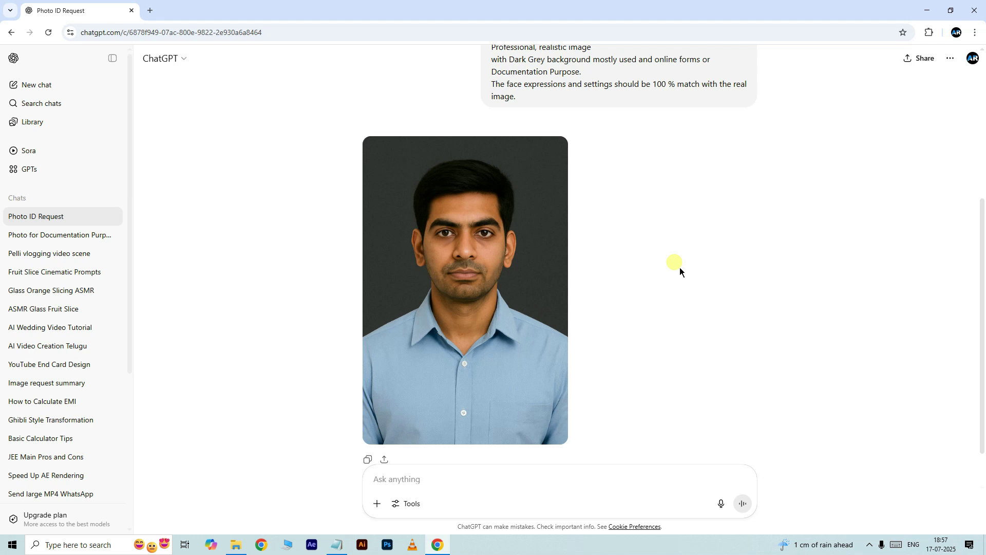
scroll(680, 268, "down", 1)
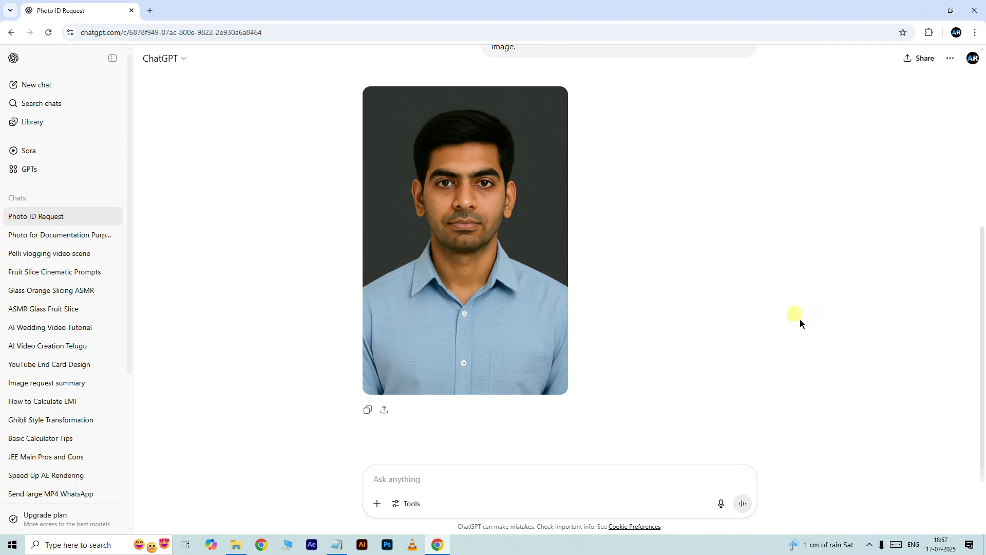
Step: Switch to Notepad and copy the MAN (8 photos) prompt, without its quotation marks, from Passport Size Photos.txt
left_click(336, 545)
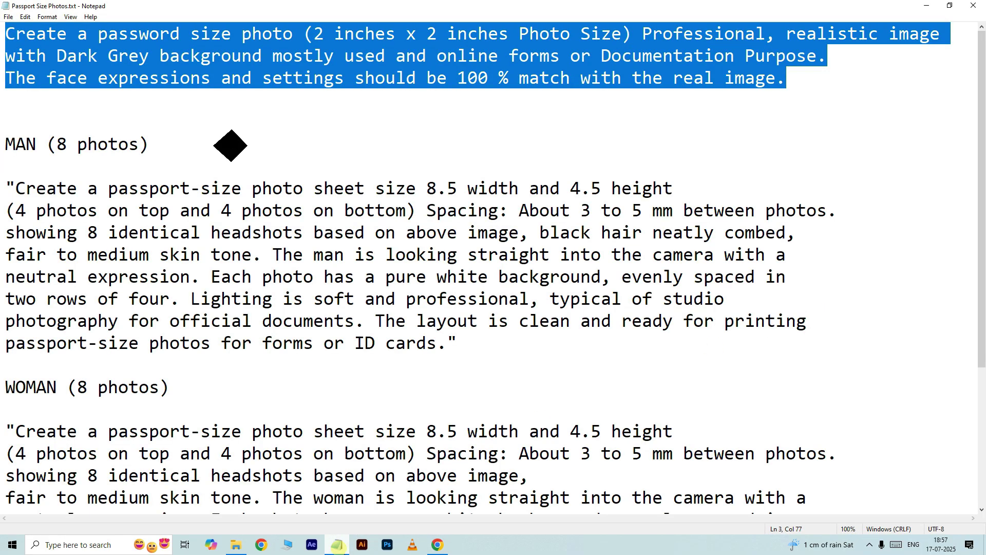
left_click(43, 175)
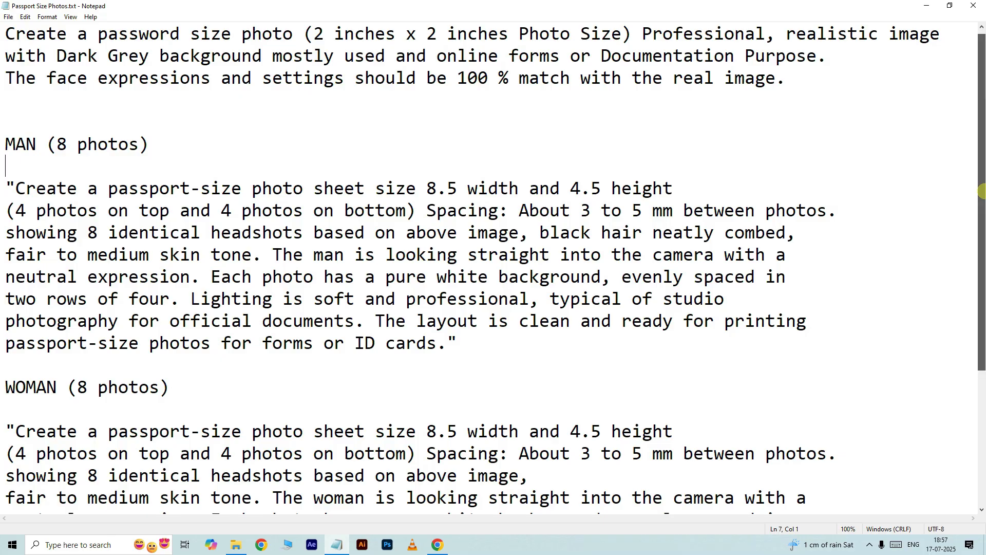
scroll(982, 221, "down", 1)
scroll(982, 221, "down", 1)
left_click_drag(19, 101, 442, 260)
right_click(442, 261)
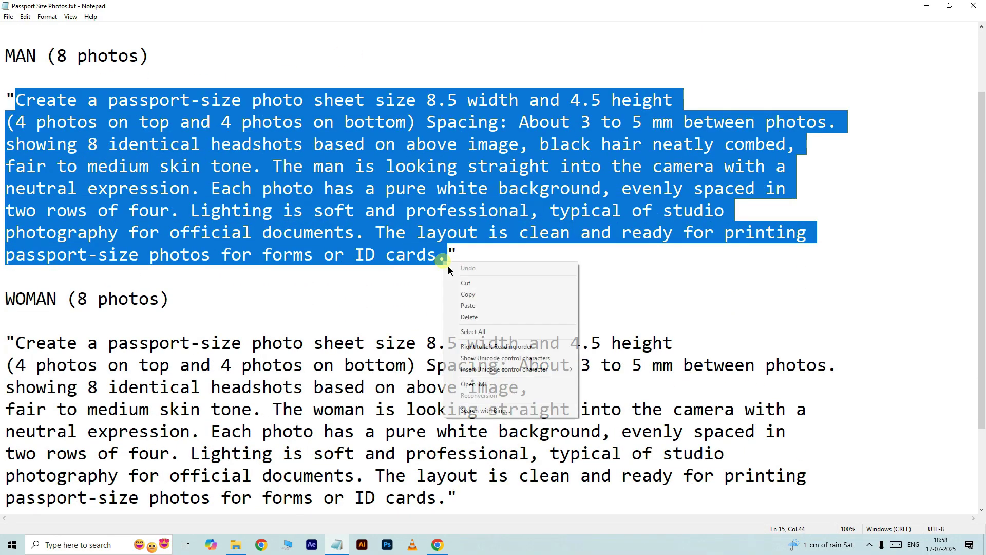
left_click(468, 294)
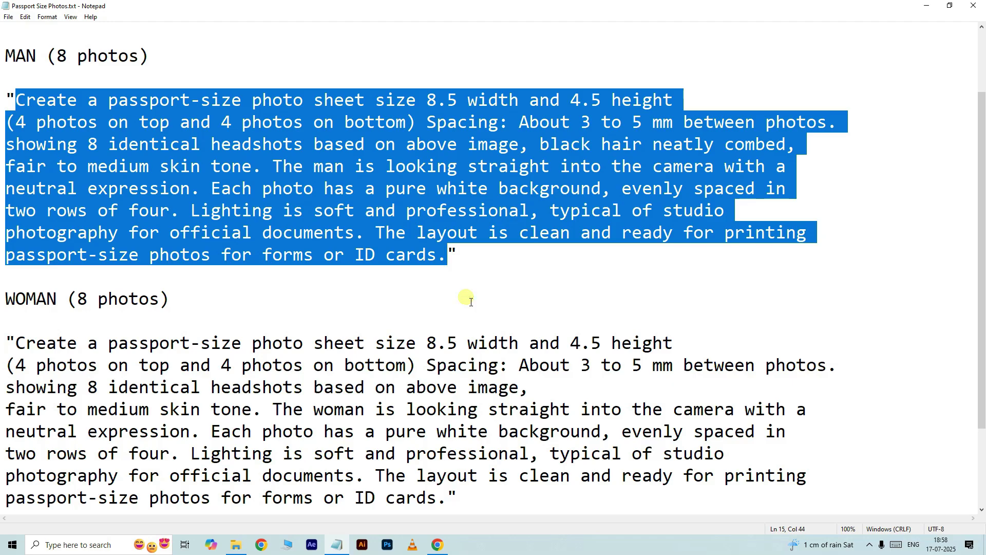
Step: Switch back to ChatGPT in Chrome, paste the man's 8-photo sheet prompt into the message box and send it
left_click(438, 545)
right_click(411, 478)
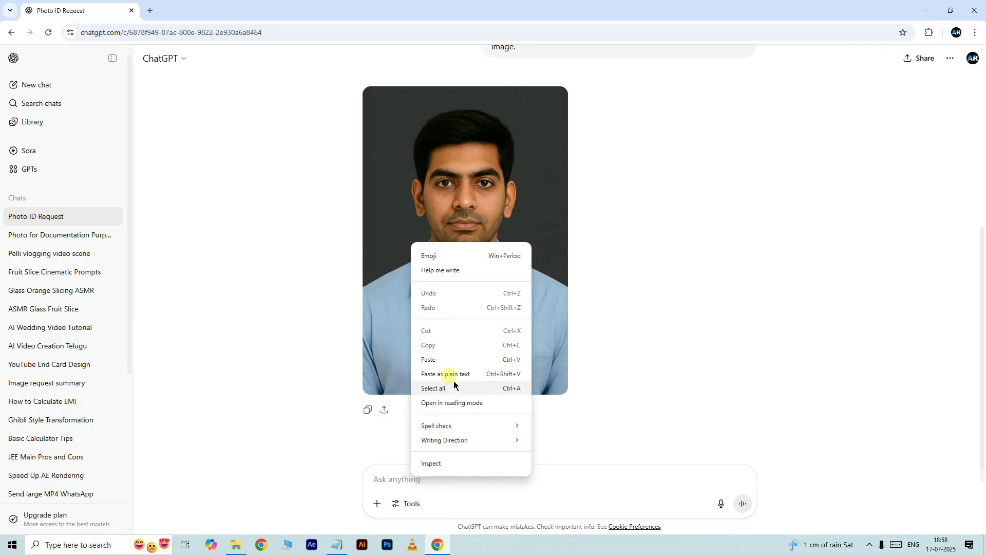
left_click(442, 366)
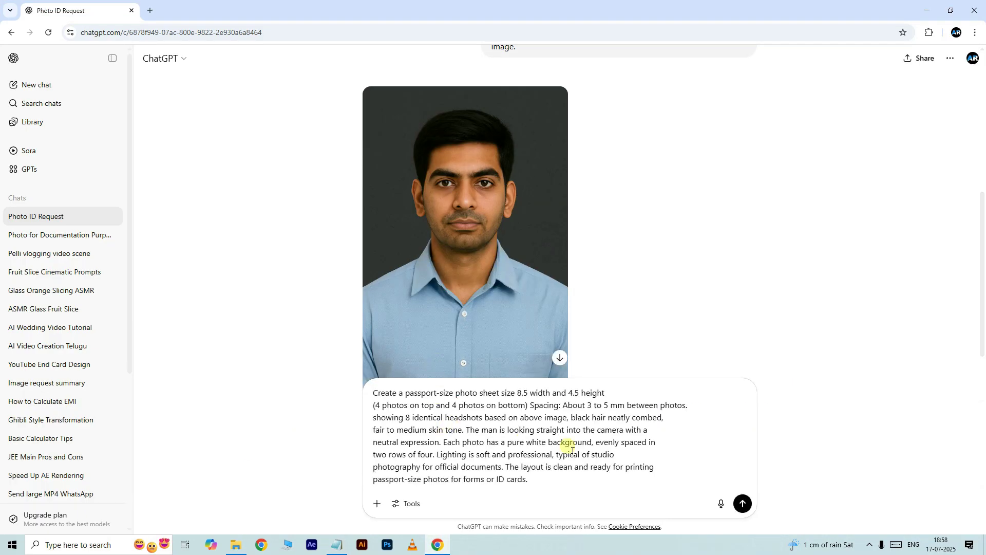
left_click(743, 503)
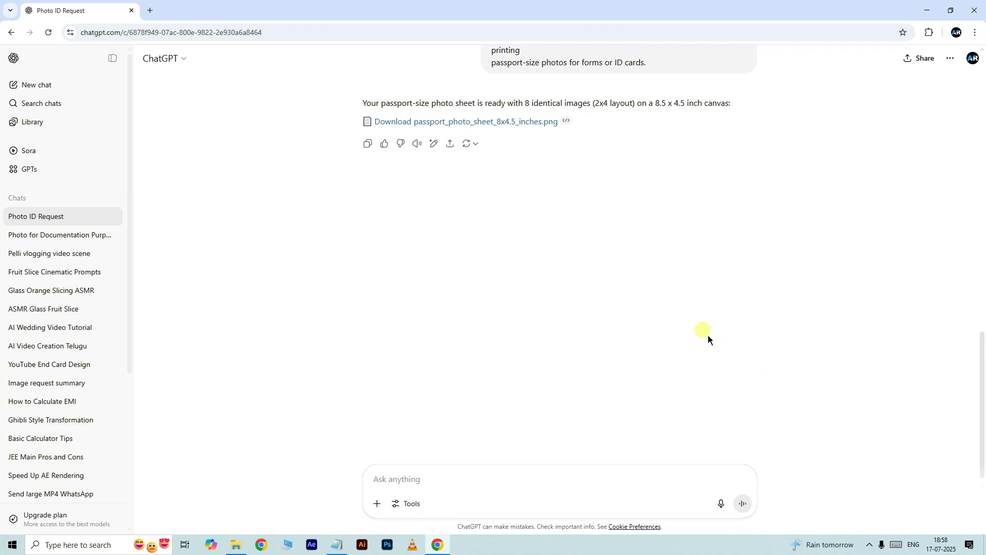
Step: Download passport_photo_sheet_8x4.5_inches.png, open it to check the man's photo sheet, and close the viewer
left_click(457, 121)
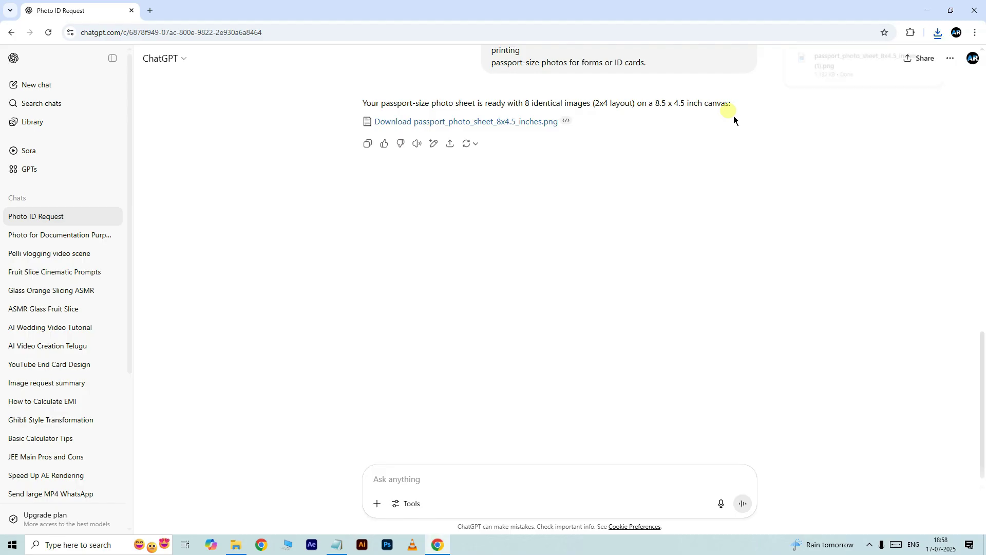
left_click(852, 62)
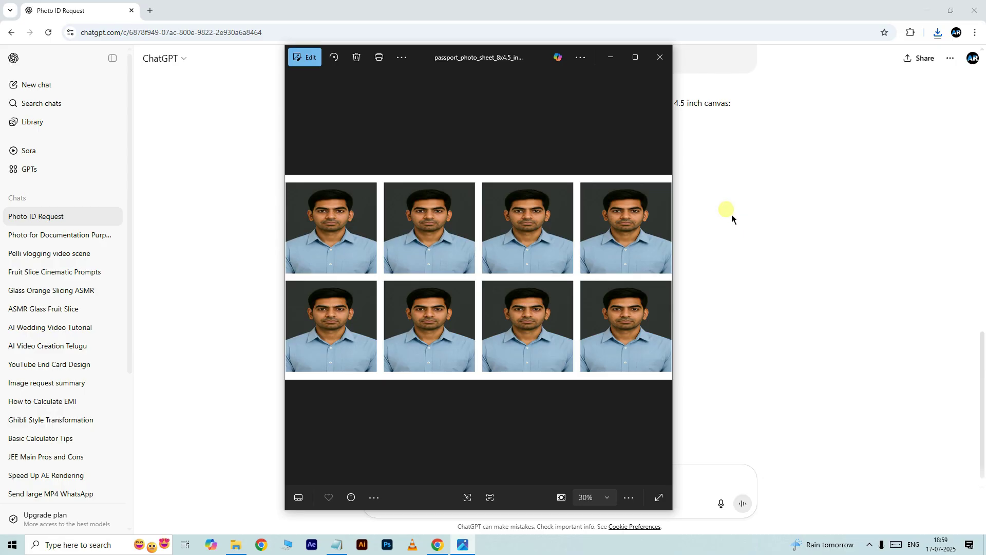
left_click(677, 283)
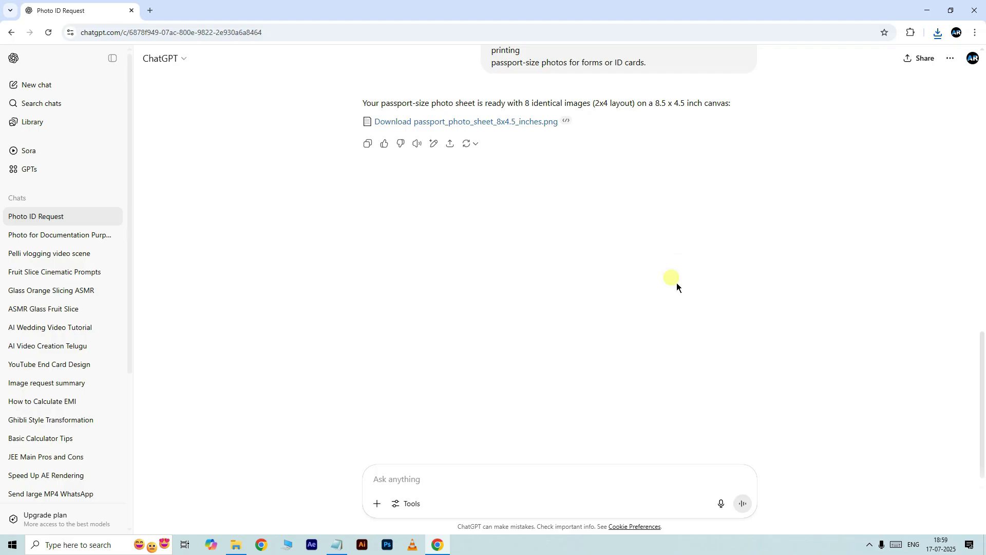
Step: Attach the photo GIRL.png from the PASSPORT SIZE PHOTO WITH AI folder to the next message
left_click(377, 504)
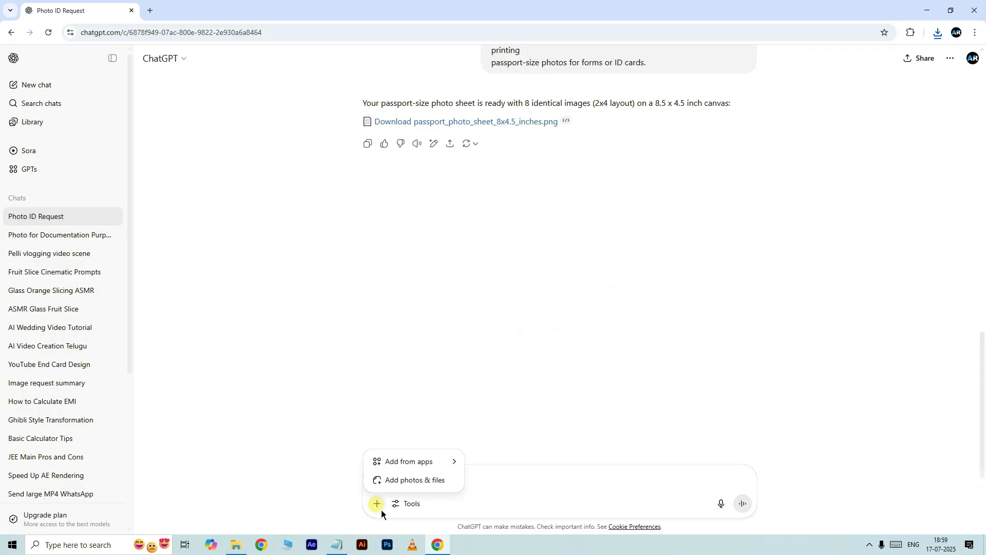
left_click(406, 487)
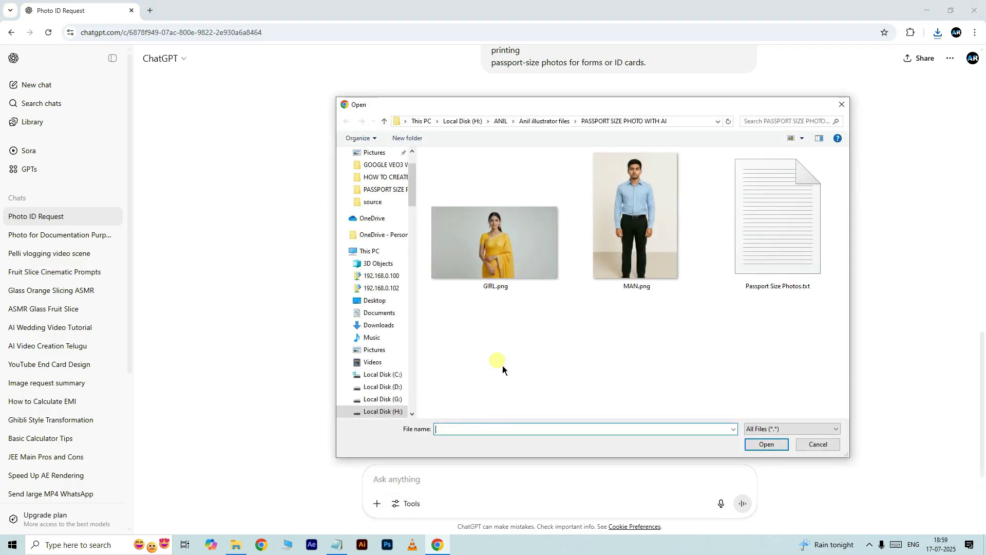
left_click(509, 262)
left_click(760, 449)
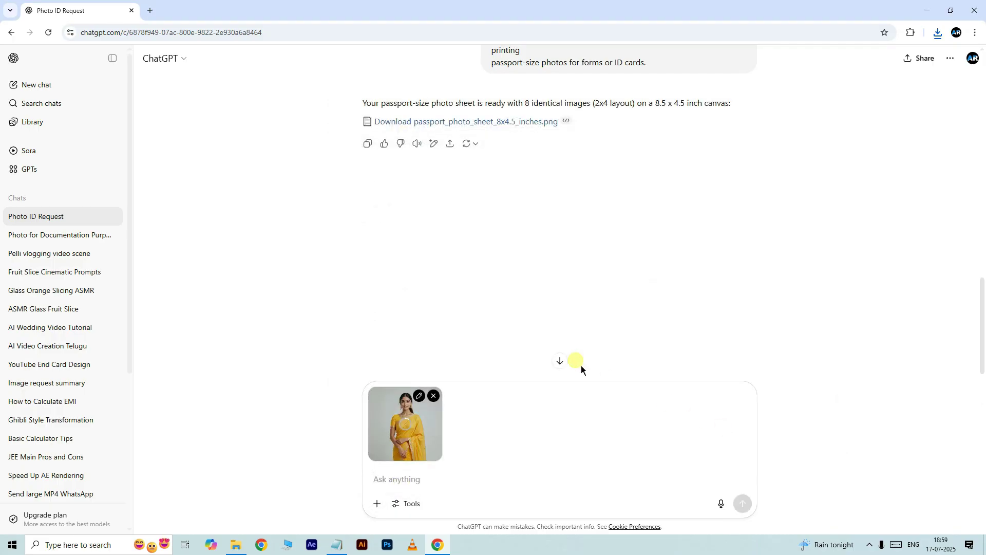
Step: Switch to Notepad and copy the prompt for a 2 x 2 inch photo with dark grey background
left_click(339, 546)
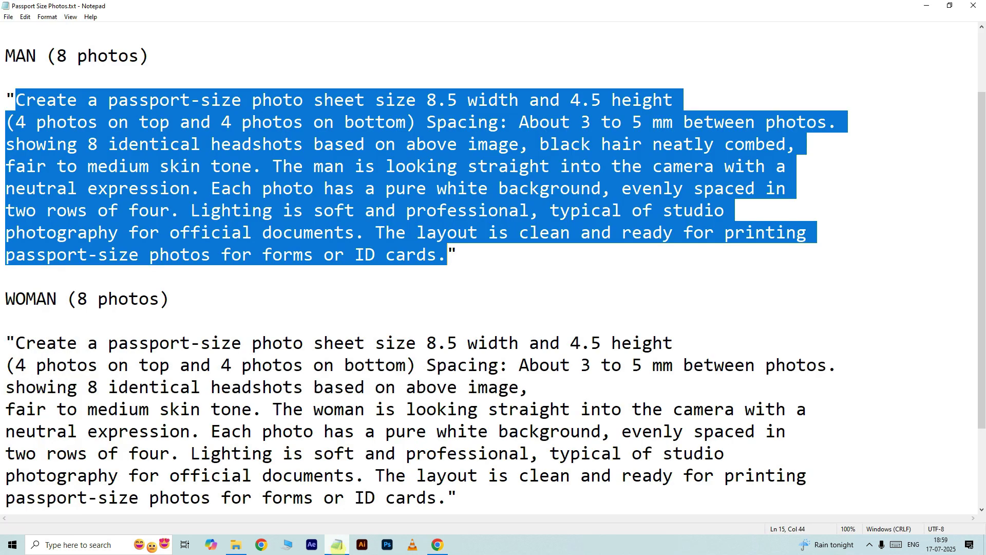
left_click_drag(979, 288, 976, 252)
left_click_drag(7, 35, 786, 82)
right_click(425, 71)
left_click(449, 99)
Step: Return to ChatGPT in Chrome, send the copied 2 x 2 inch prompt with the attached woman's photo, and reload the conversation
left_click(438, 545)
right_click(383, 483)
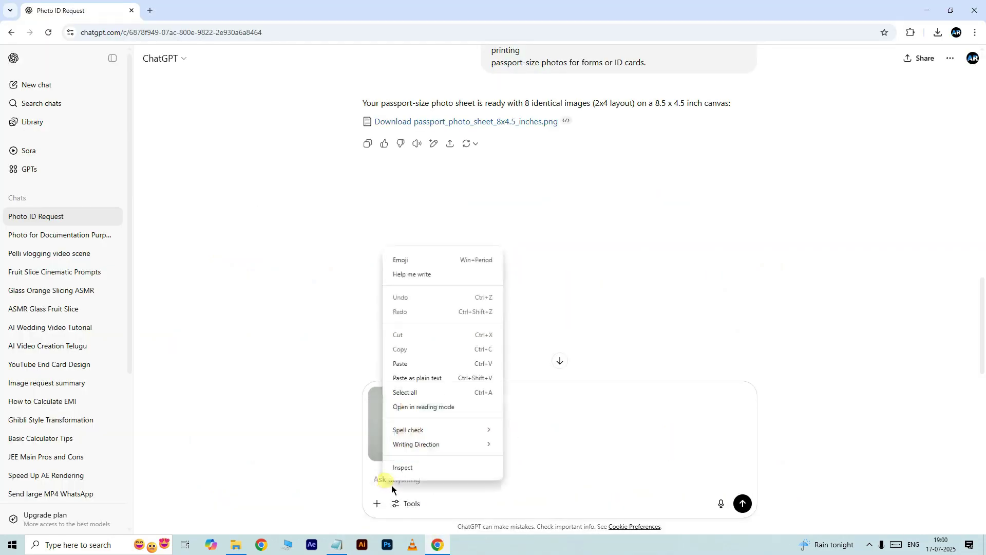
left_click(415, 368)
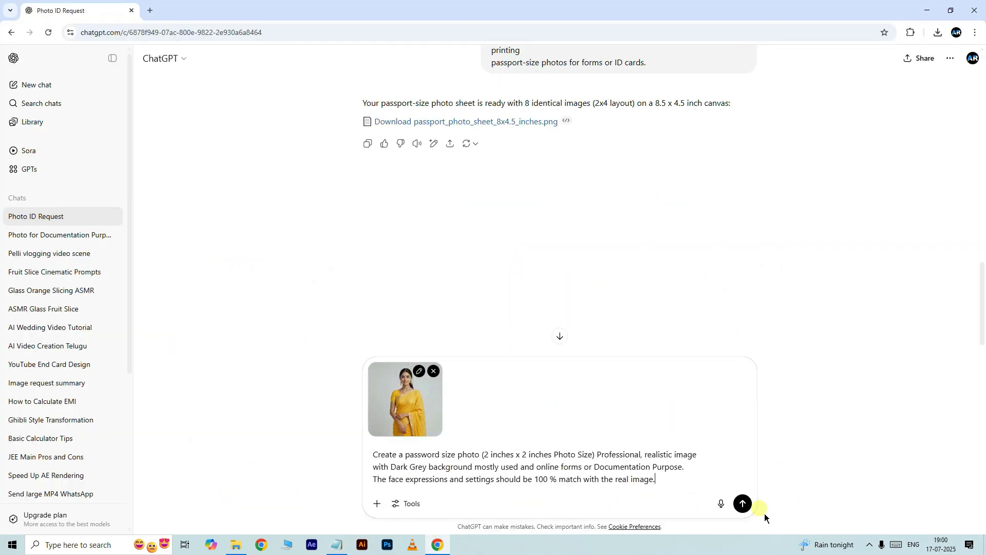
left_click(742, 503)
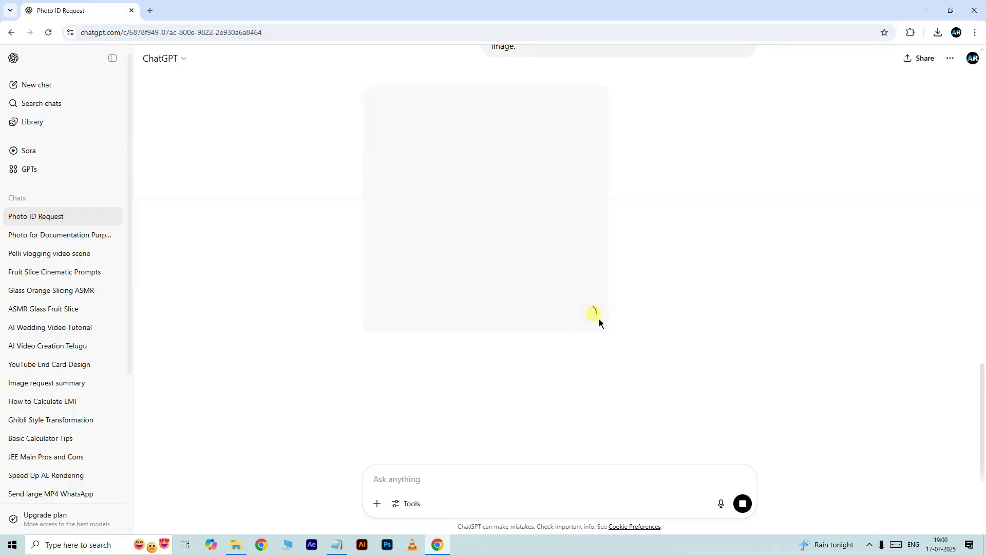
left_click(54, 37)
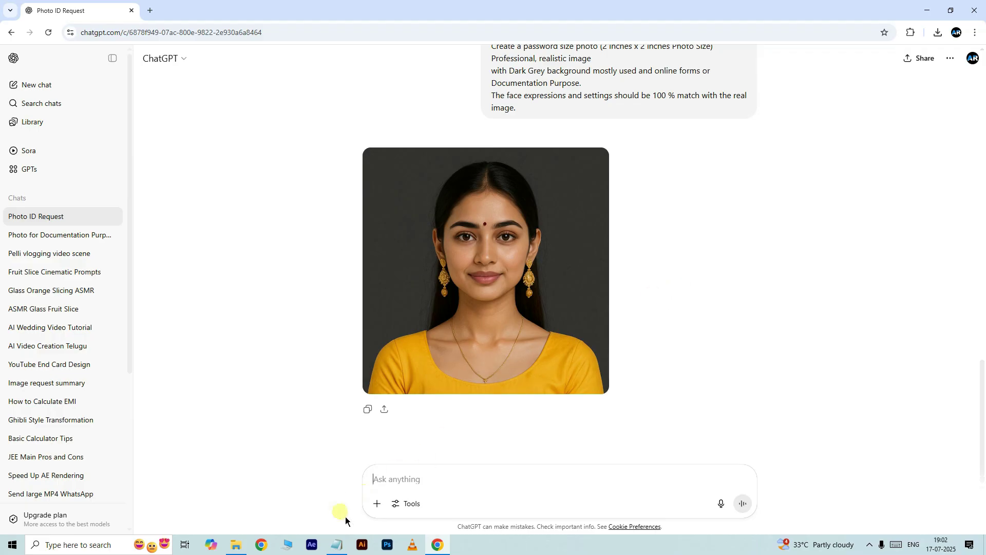
Step: Switch to Notepad and copy the WOMAN (8 photos) prompt, without its quotation marks, from Passport Size Photos.txt
left_click(337, 545)
left_click_drag(981, 296, 981, 373)
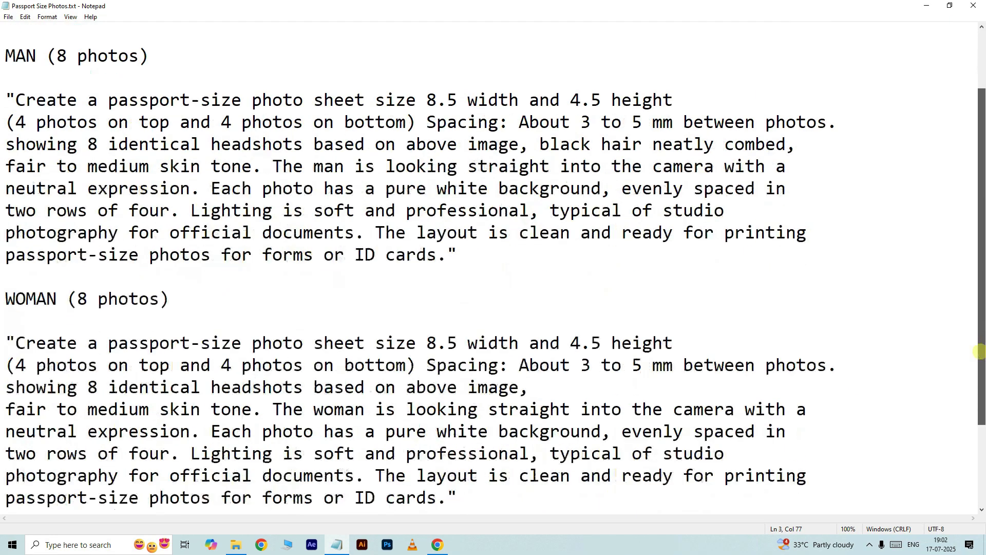
left_click_drag(15, 321, 447, 475)
right_click(389, 380)
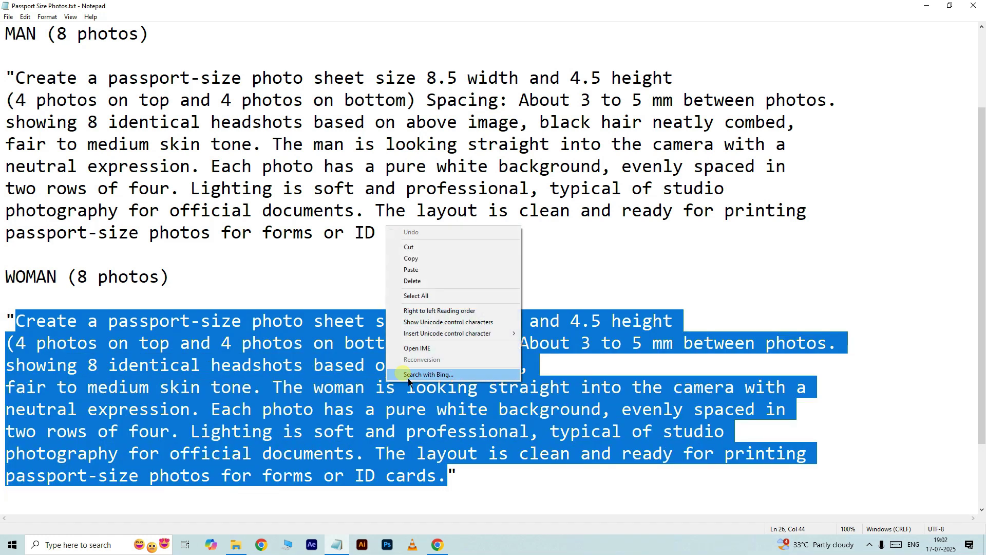
left_click(413, 259)
Step: Switch back to ChatGPT in Chrome, paste the woman's 8-photo sheet prompt into the message box and send it
left_click(442, 548)
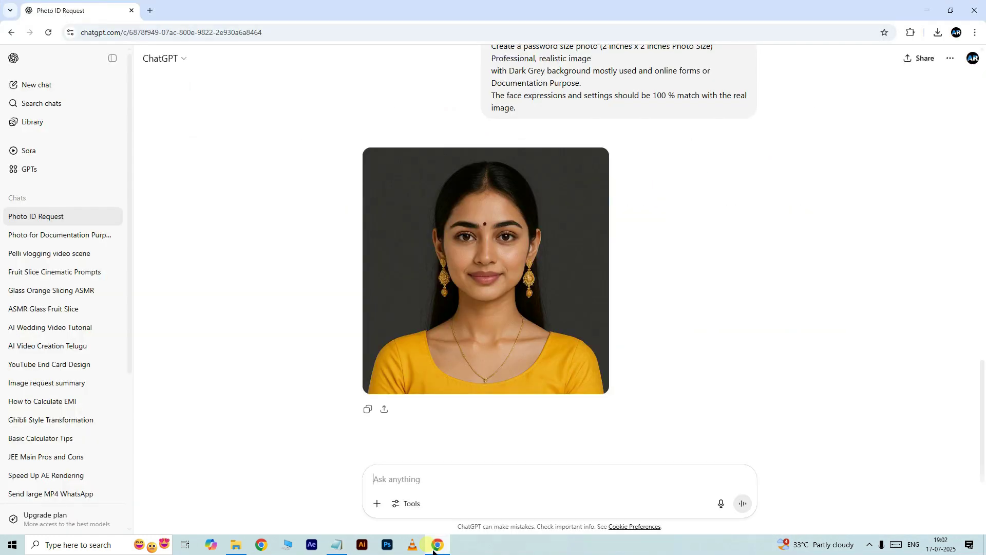
right_click(418, 485)
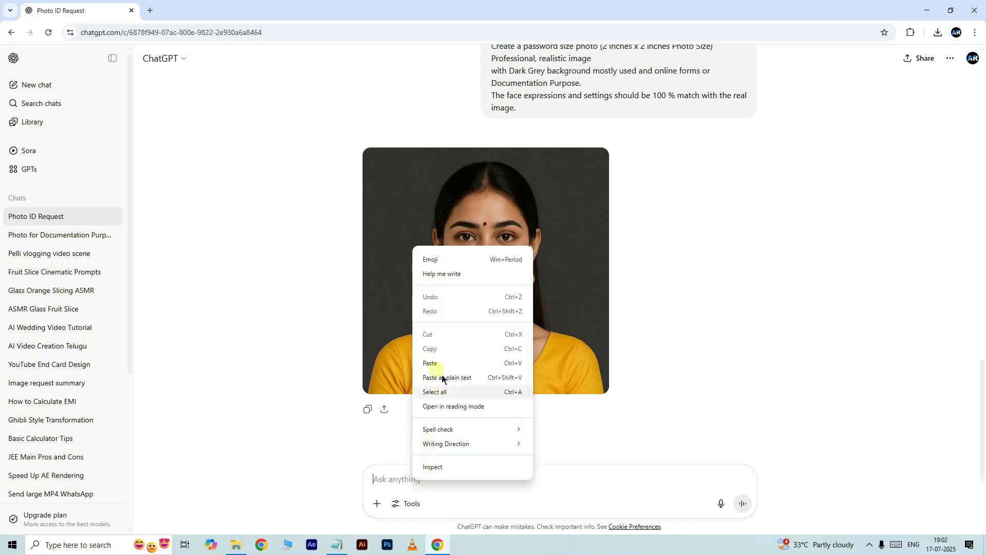
left_click(430, 364)
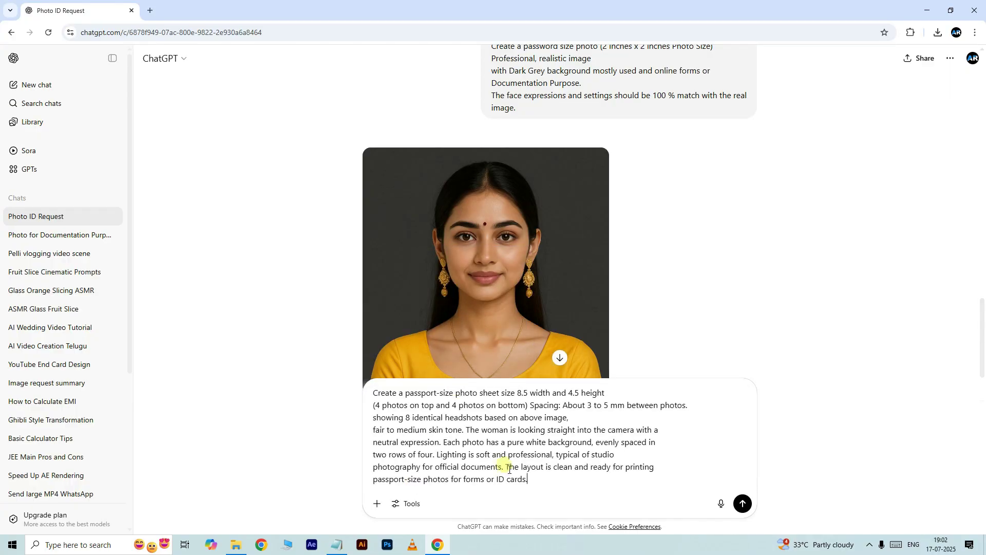
left_click(745, 505)
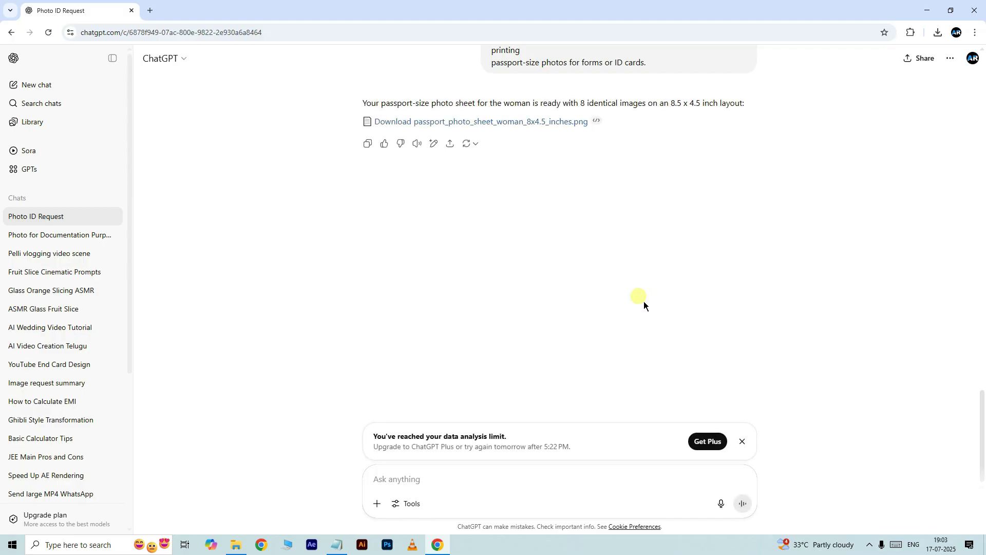
Step: Download passport_photo_sheet_woman_8x4.5_inches.png and open it to check the woman's photo sheet
left_click(489, 124)
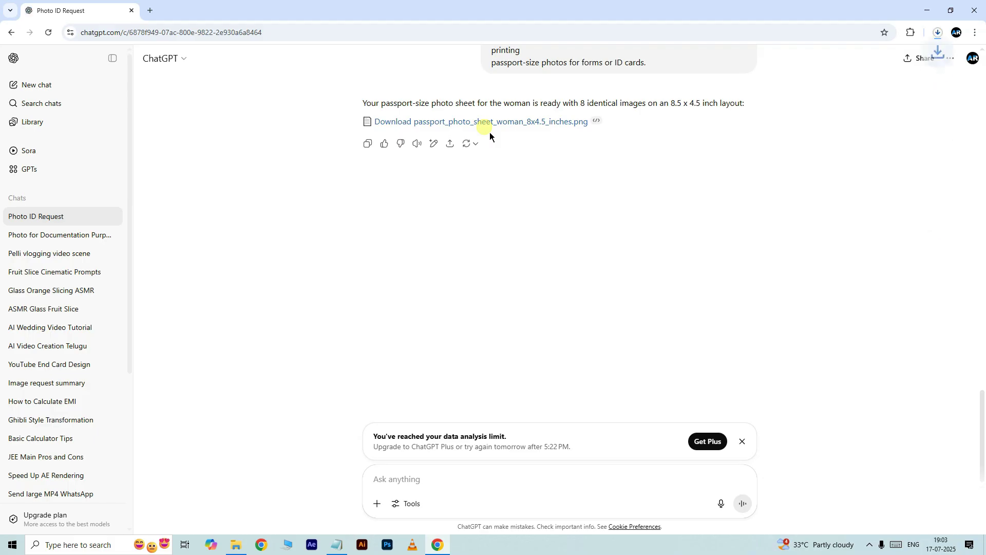
left_click(854, 67)
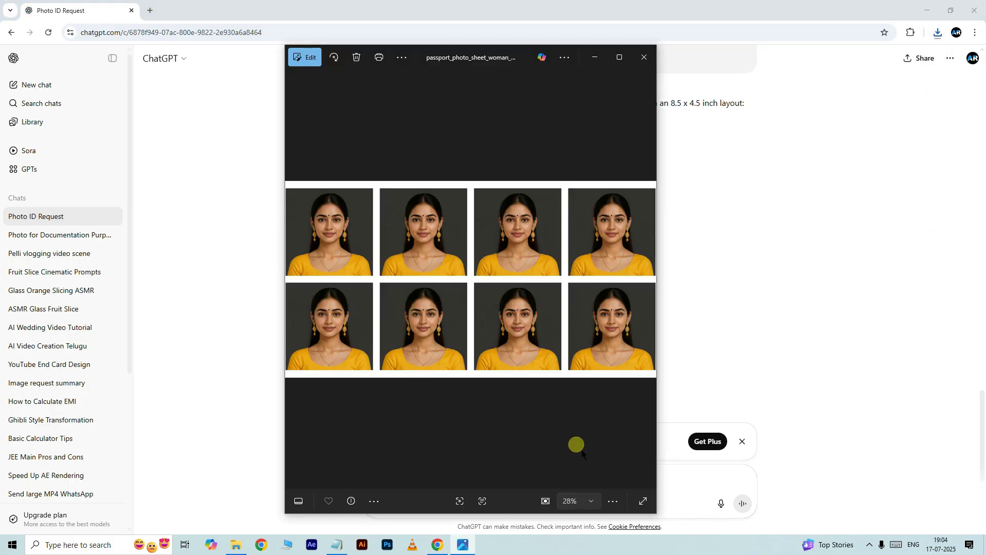